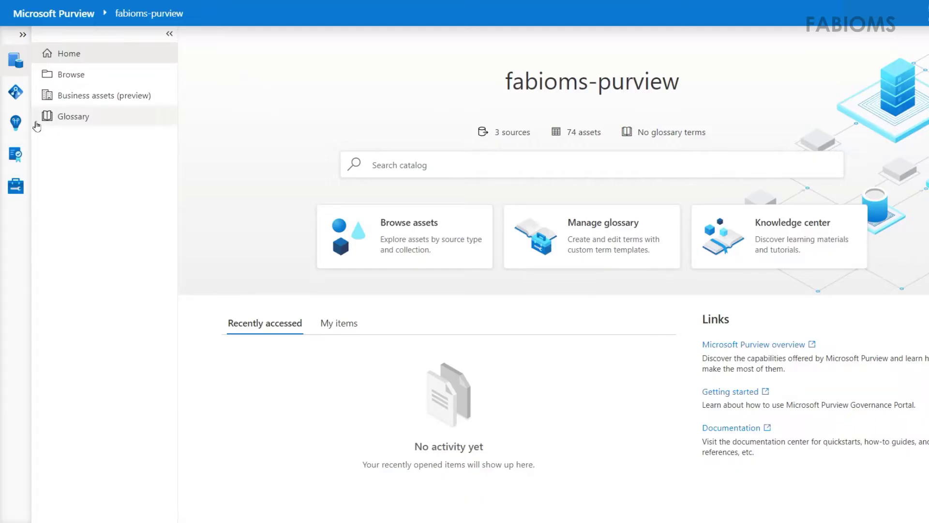
Show the Data Map's Sources with the fabioms-purview root collection and its Azure SQL source
click(19, 95)
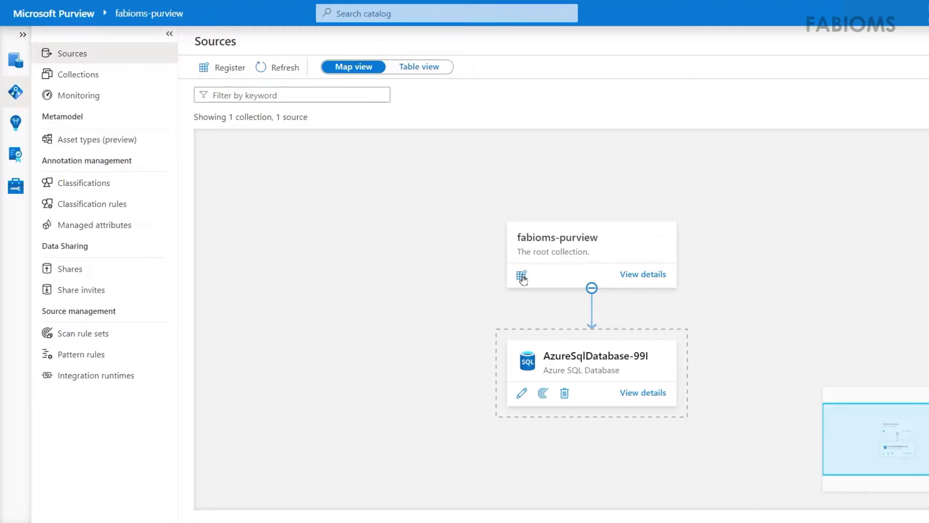
Register a new source in the root collection, choosing Power BI under Services and apps
click(522, 277)
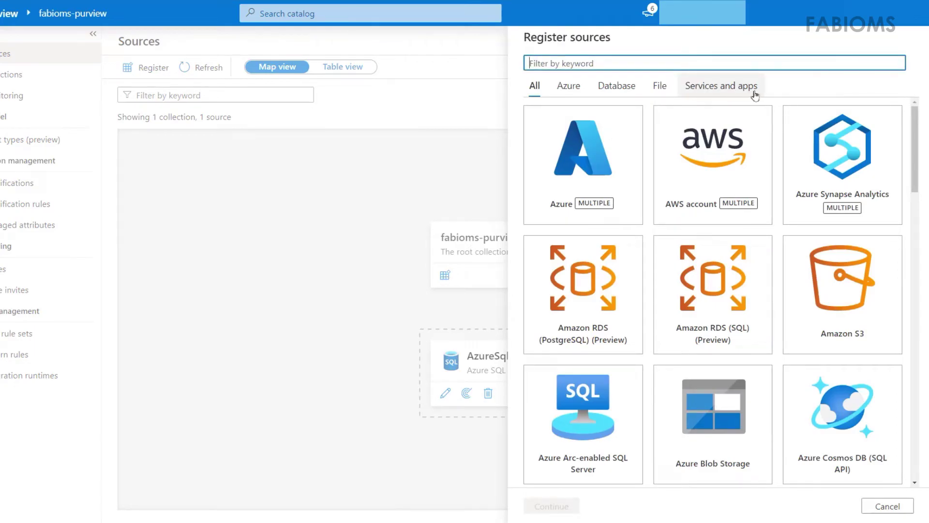
click(712, 87)
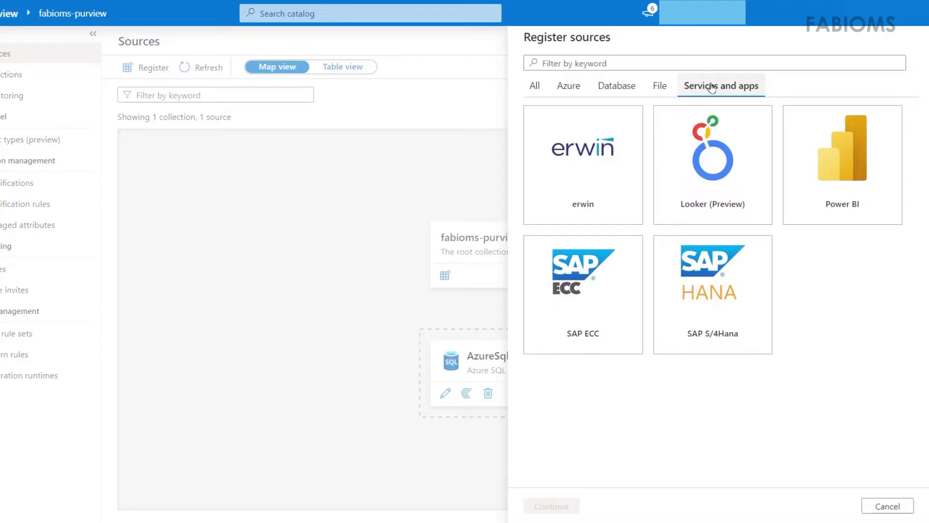
click(839, 169)
Register PowerBI-IPR with the pasted correct Tenant ID under the fabioms-purview root collection
click(551, 506)
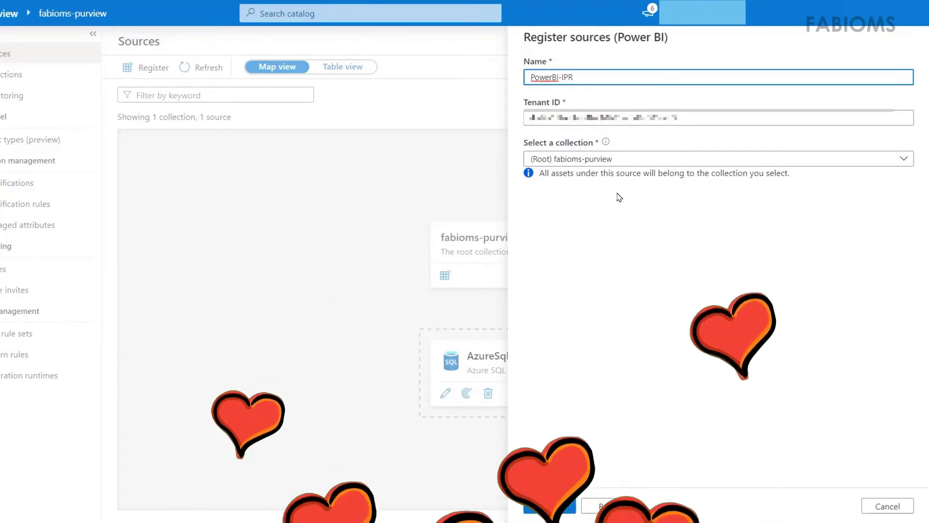
triple_click(721, 117)
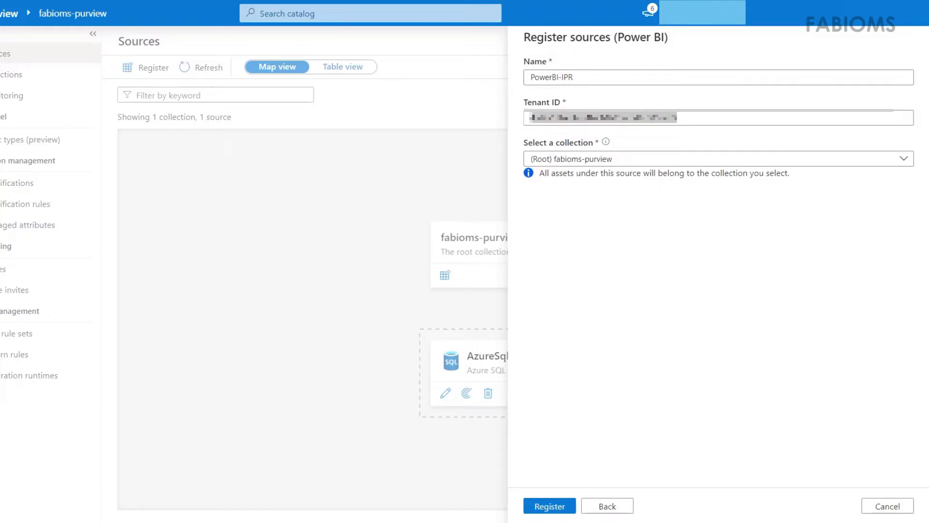
click(571, 118)
drag(709, 124, 506, 125)
key(BackSpace)
click(658, 118)
key(ctrl+v)
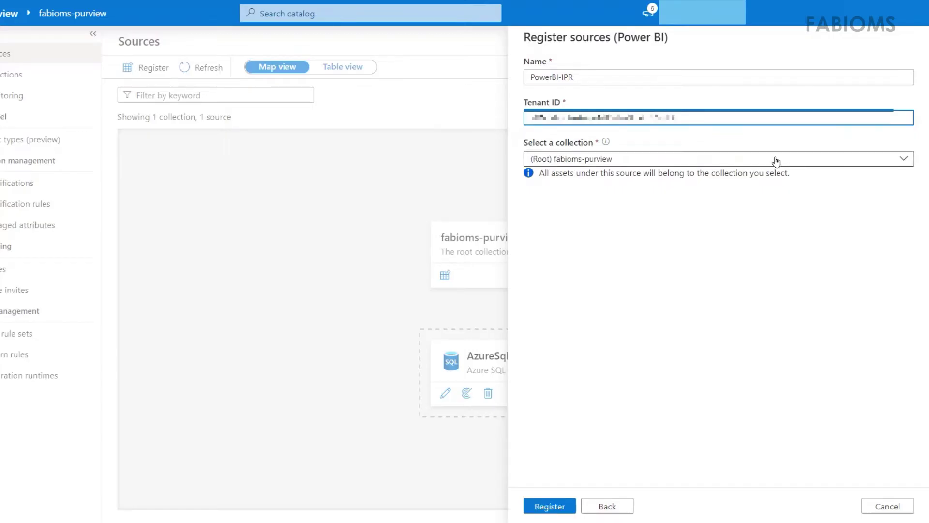
click(777, 159)
click(776, 160)
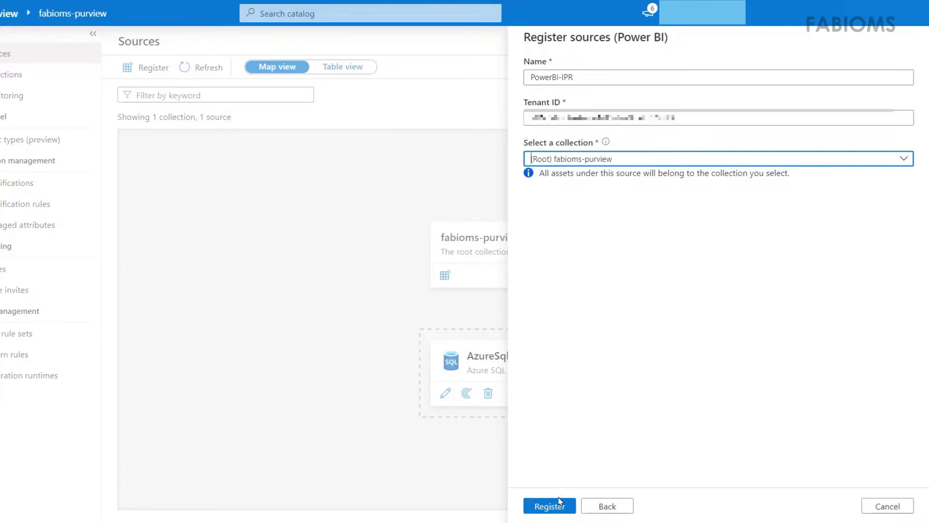
click(550, 506)
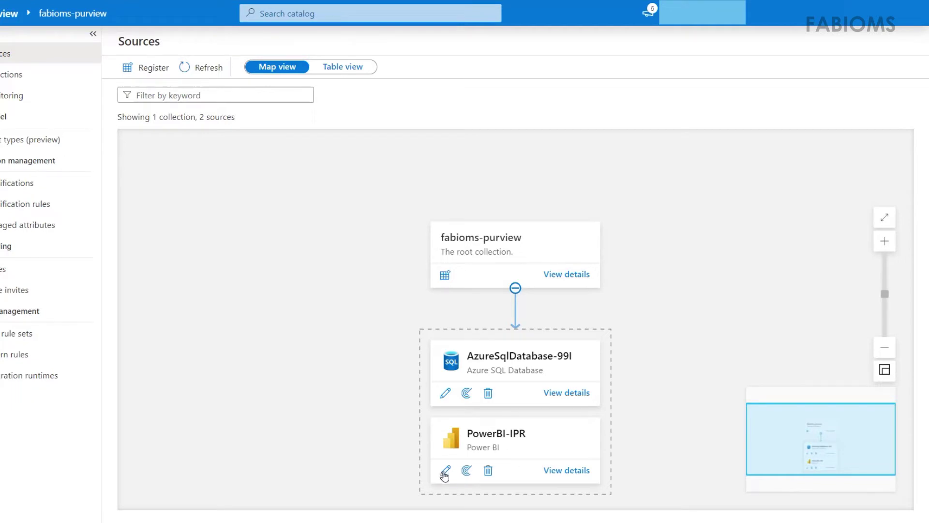
Open the PowerBI-IPR source's settings to review them
click(445, 471)
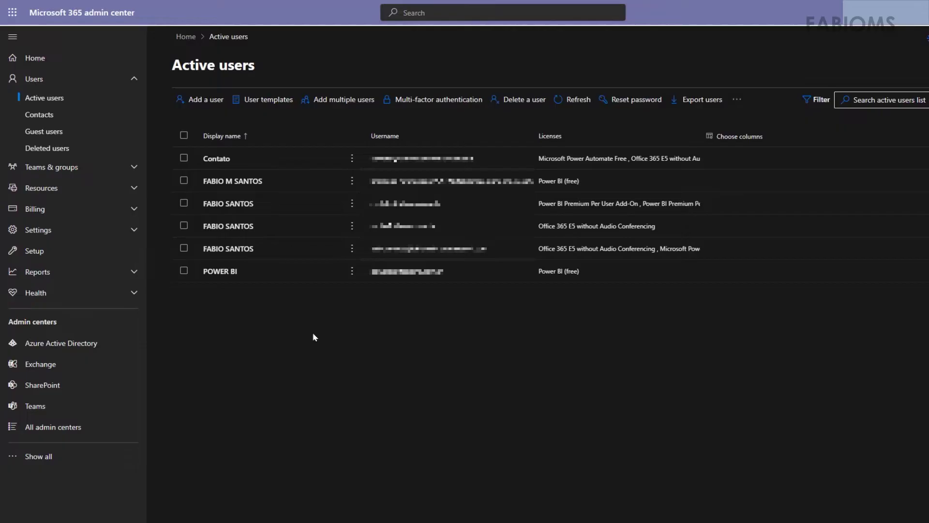
Add a new user with username 'purview' and replace the generated password with a new one
click(208, 104)
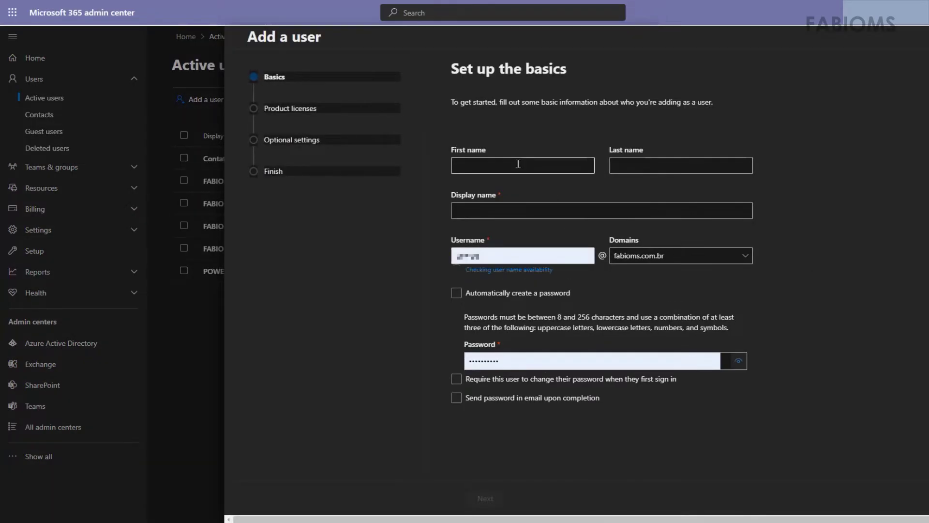
drag(489, 255, 433, 259)
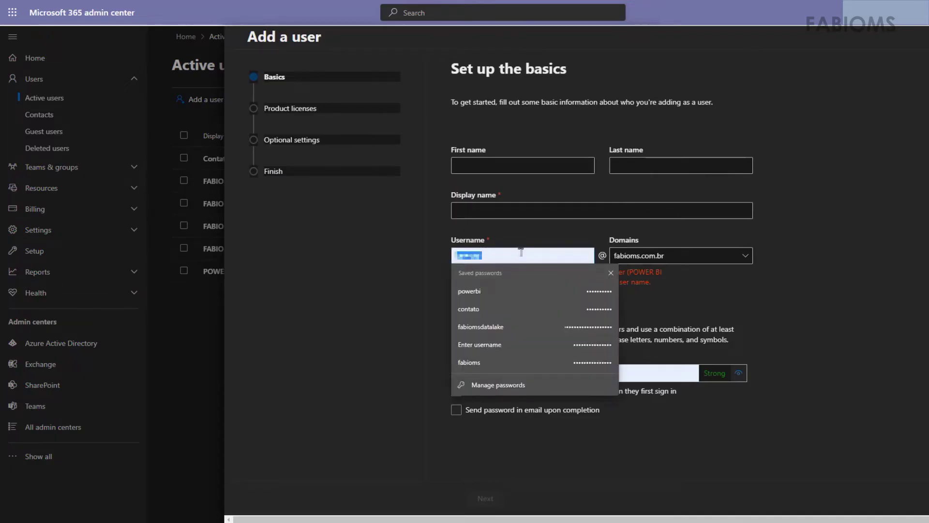
text(purview)
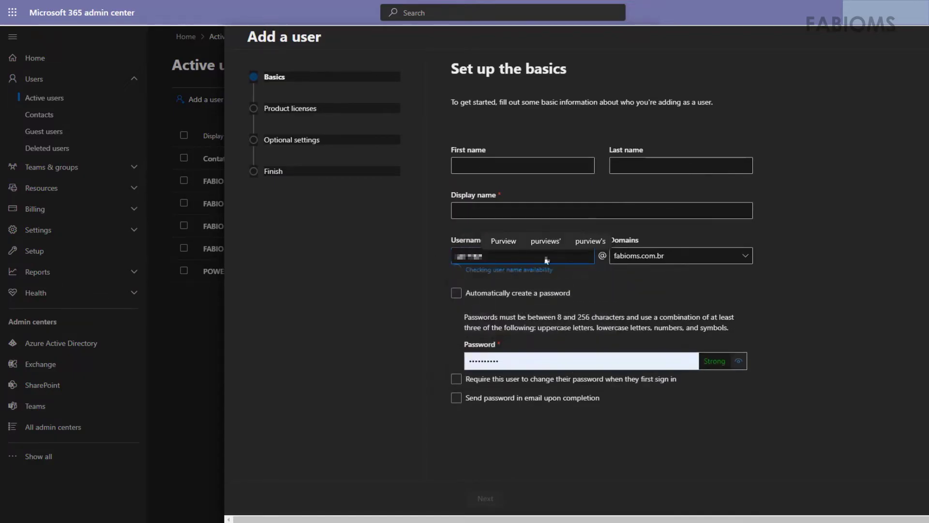
click(563, 361)
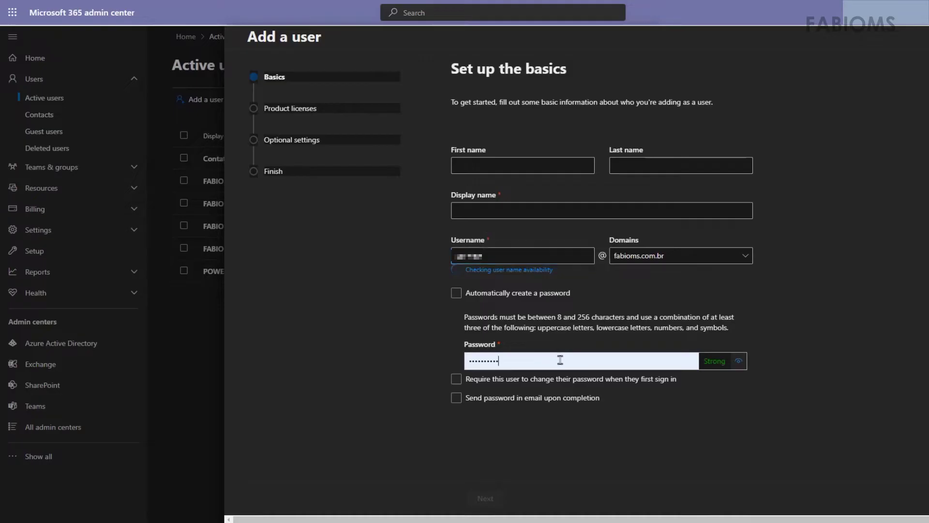
drag(516, 353, 451, 358)
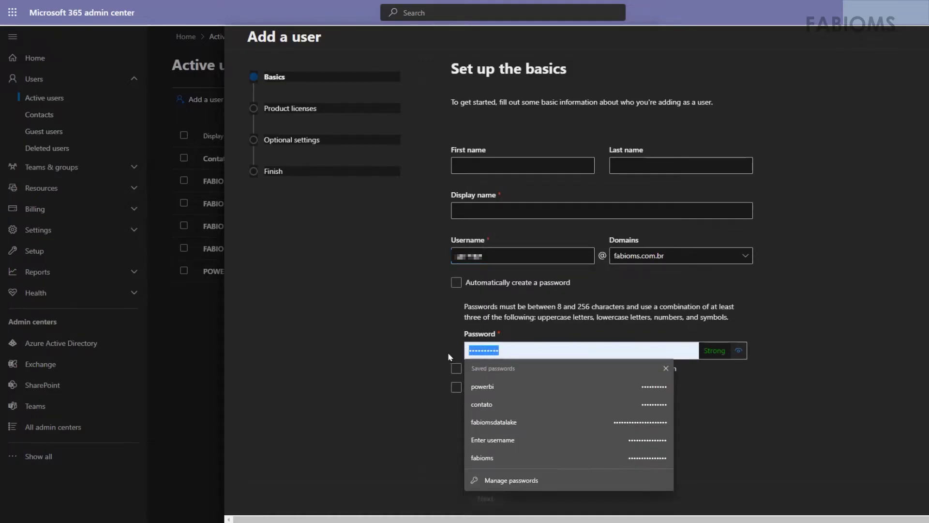
key(BackSpace)
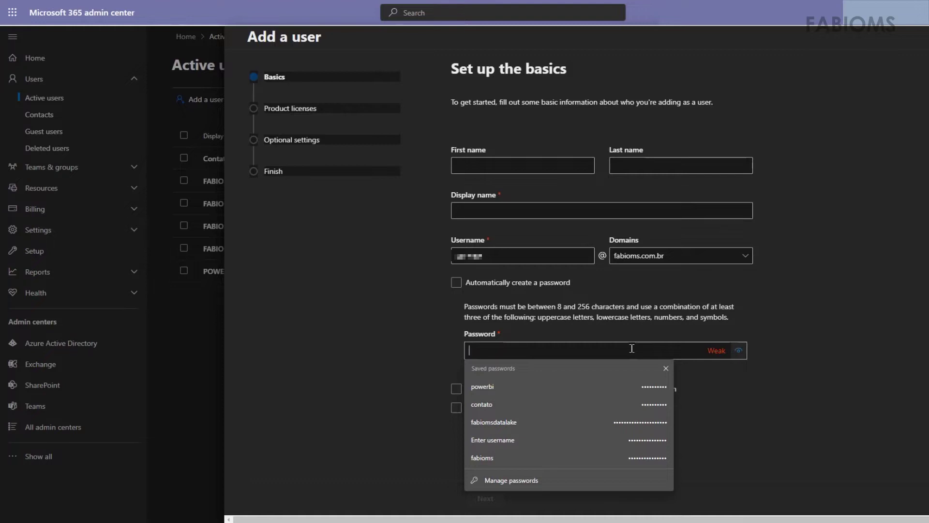
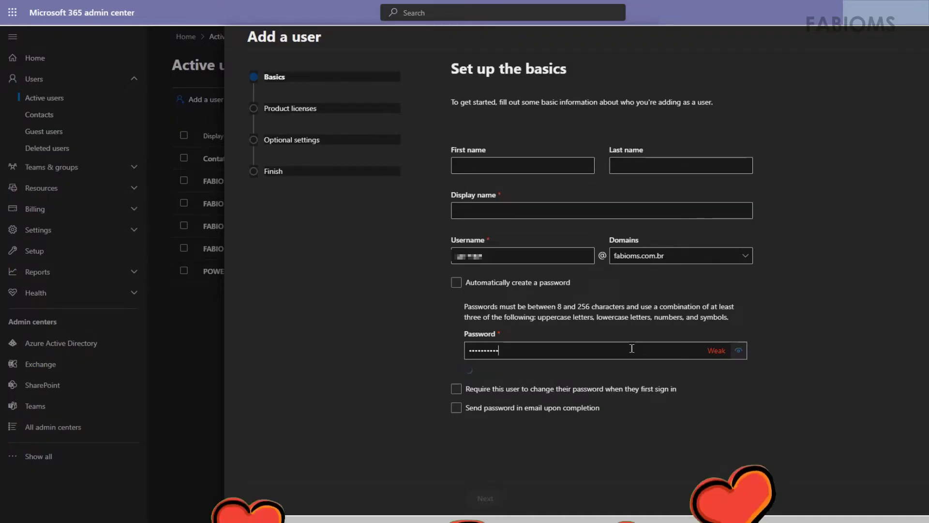
Set display name Purview Scan, first name PURVIEW and last name SCAN
click(518, 211)
text(Purview Scan)
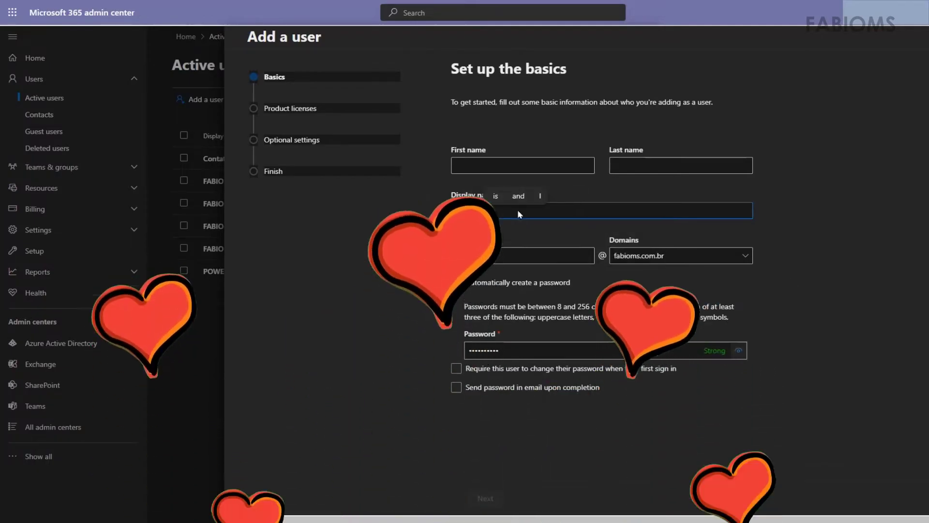
click(566, 169)
text(PURVIEW)
key(Tab)
text(SCAN)
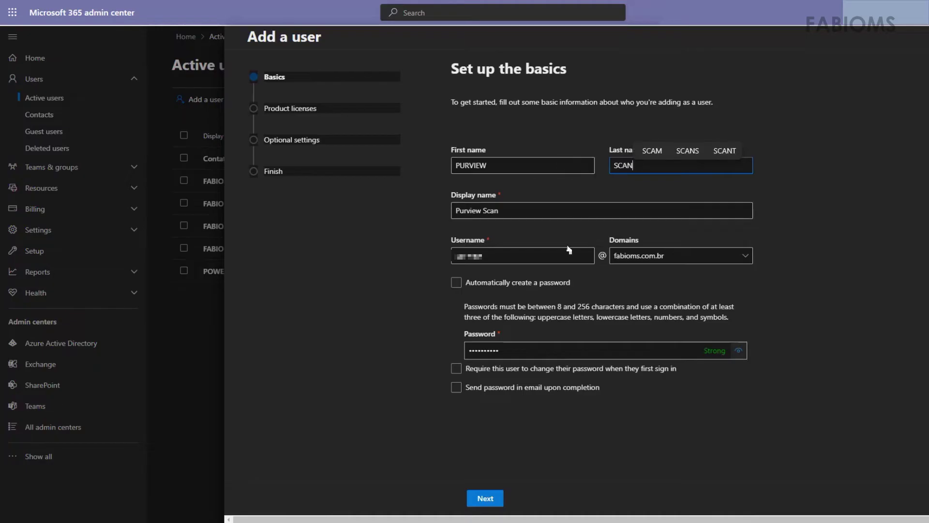
click(489, 389)
click(589, 388)
click(489, 501)
Move to product licences and assign the Power BI (free) licence
click(489, 502)
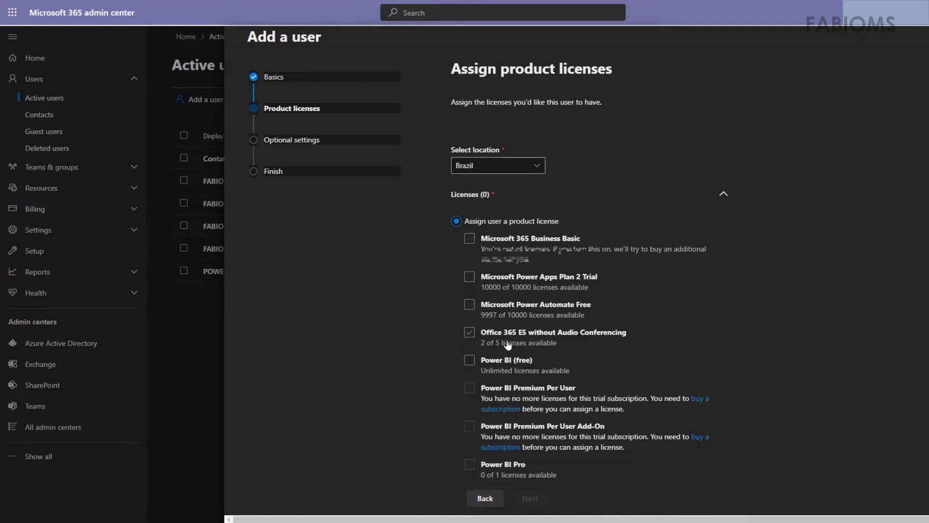
click(469, 361)
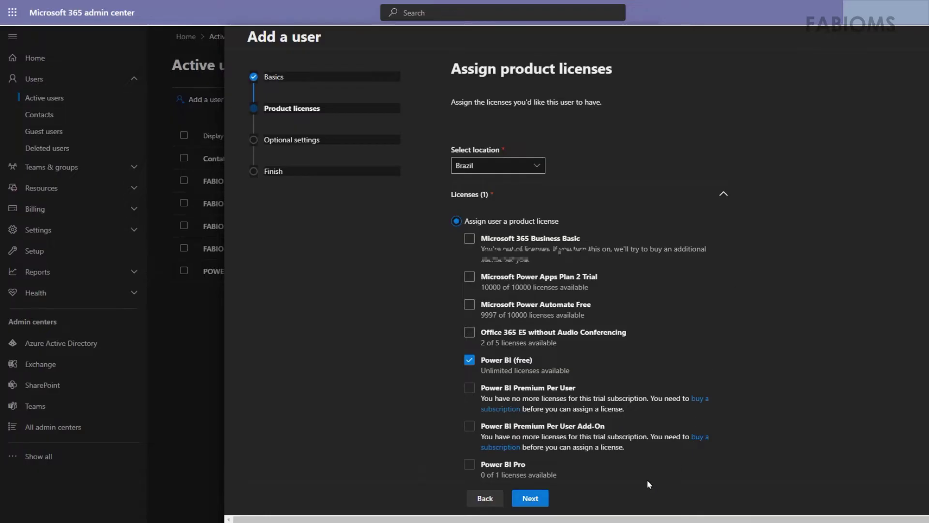
Keep the default optional settings and finish adding the Purview Scan user
click(532, 497)
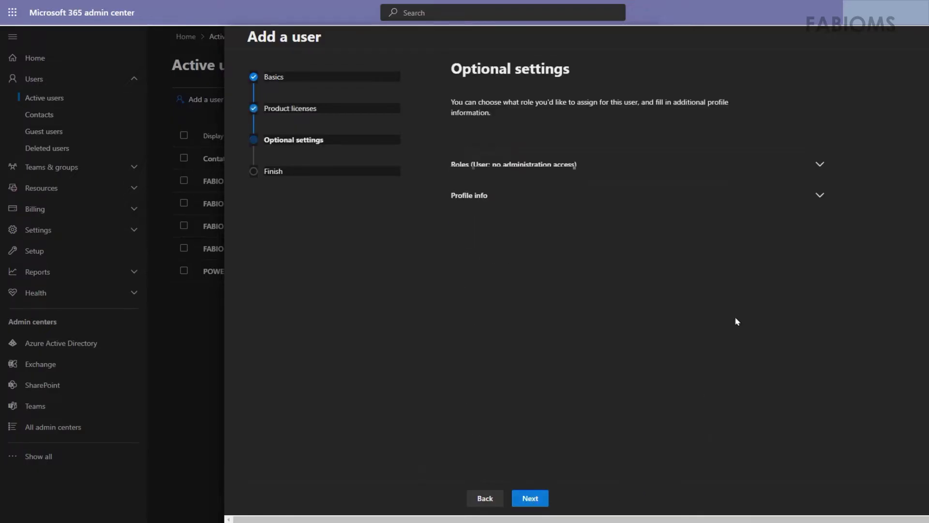
click(531, 498)
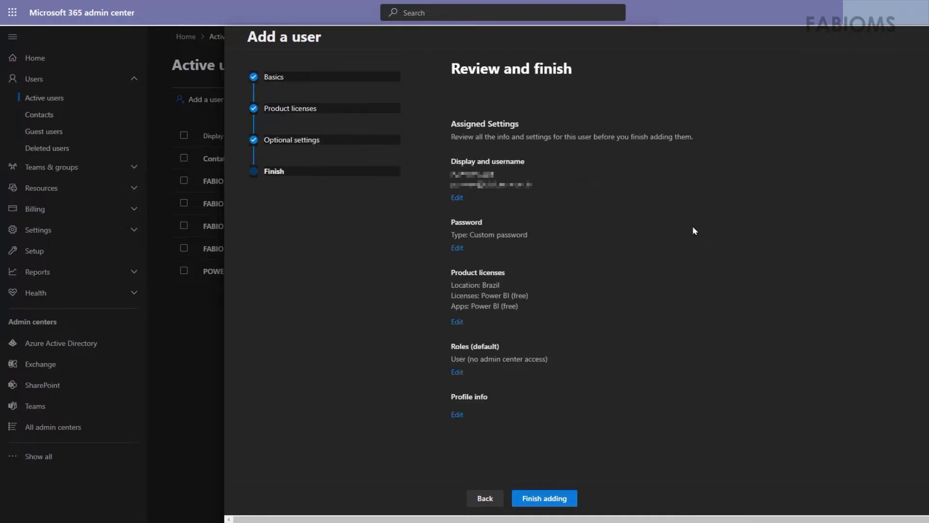
click(550, 503)
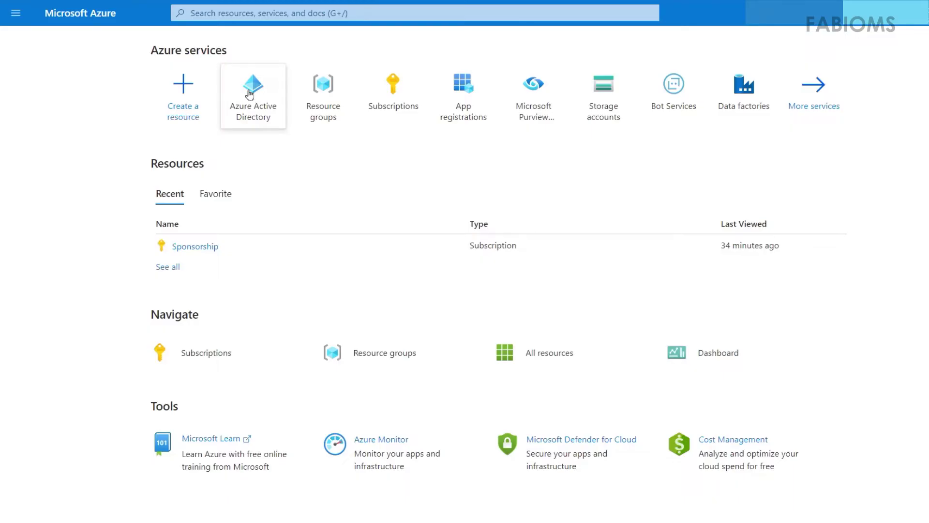
click(247, 88)
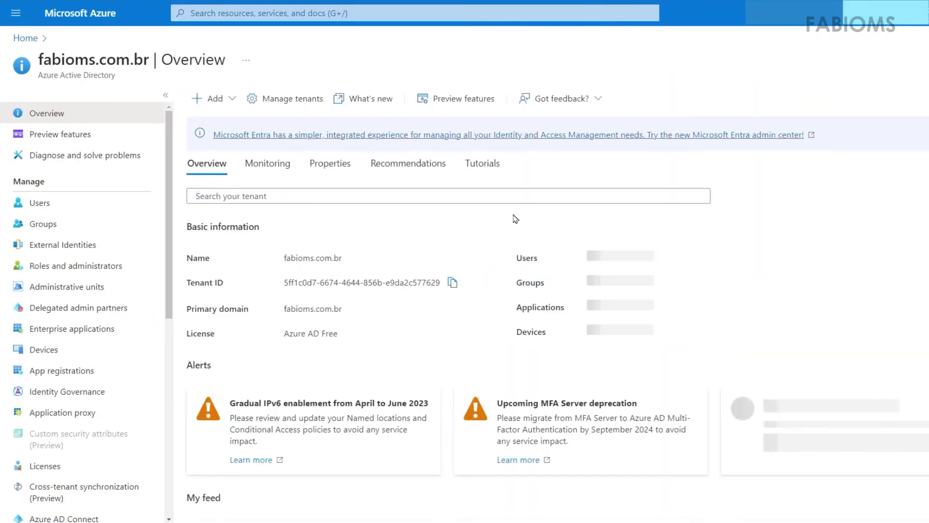
click(57, 205)
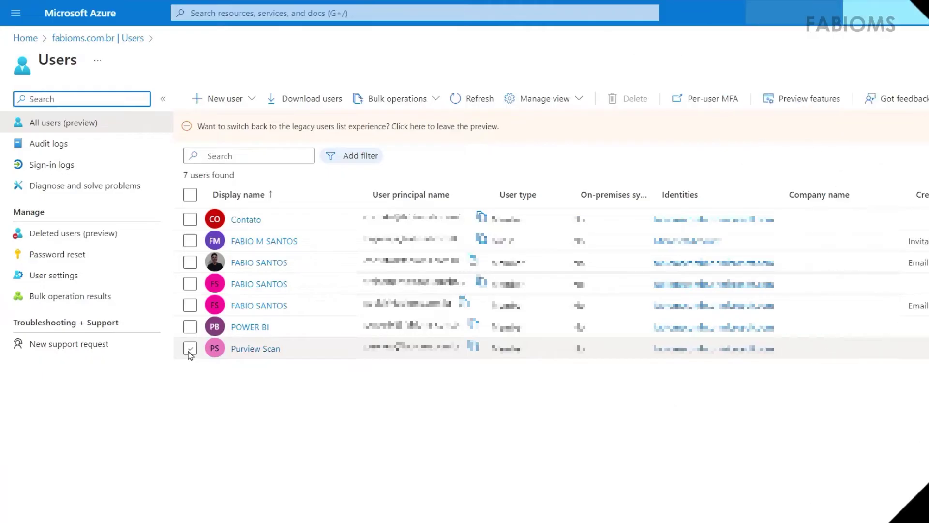
click(190, 348)
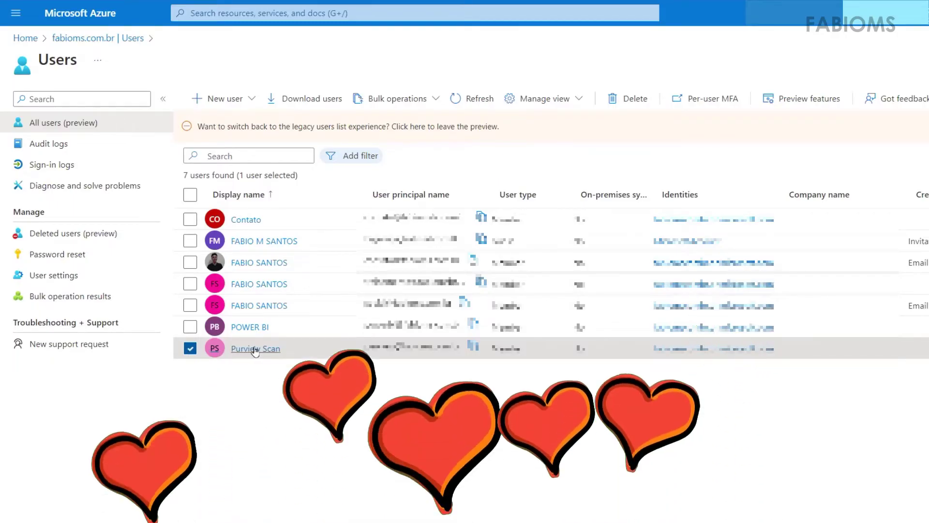
click(255, 348)
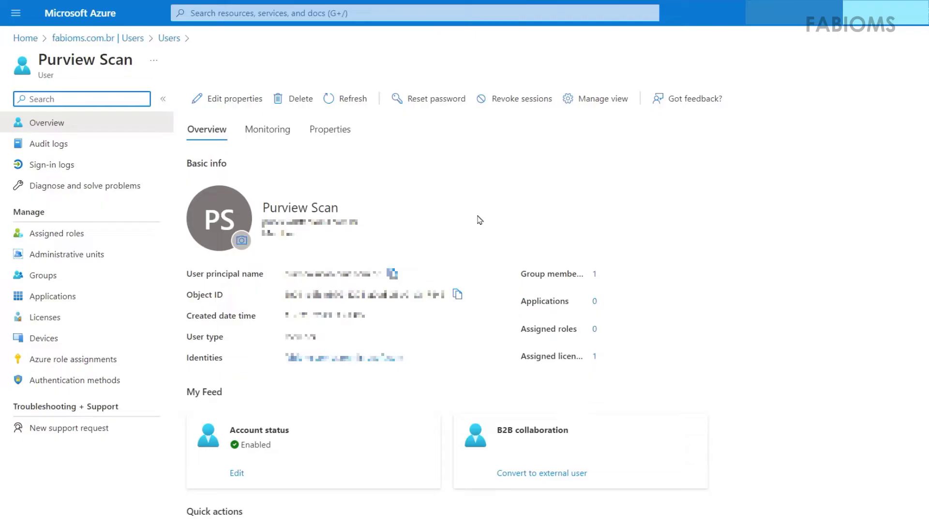
Assign Purview Scan the Power BI Administrator role, found by searching 'Power bi'
click(99, 235)
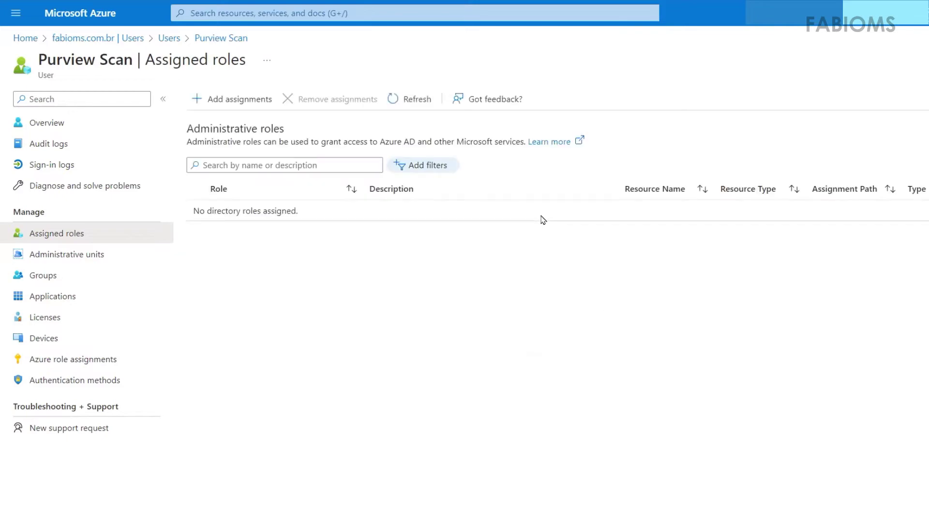
click(262, 99)
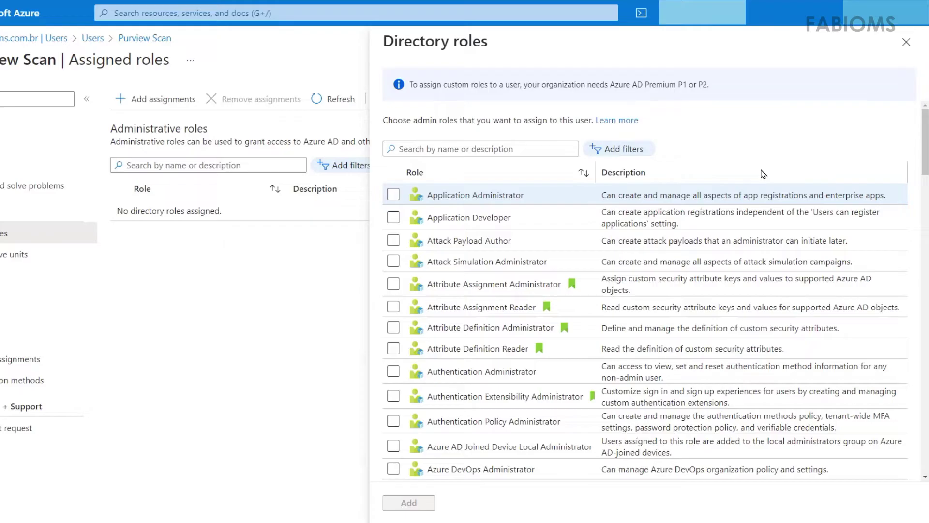
click(477, 145)
text(Power b)
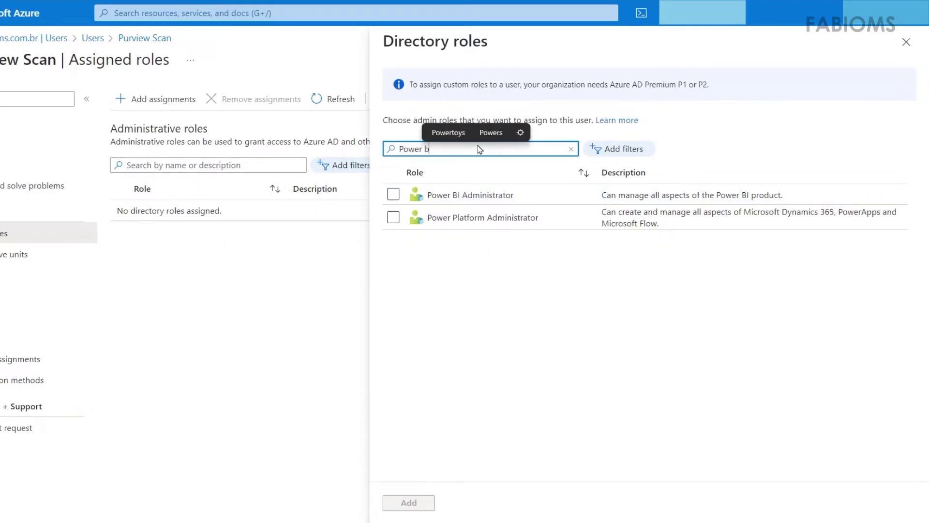
text(i)
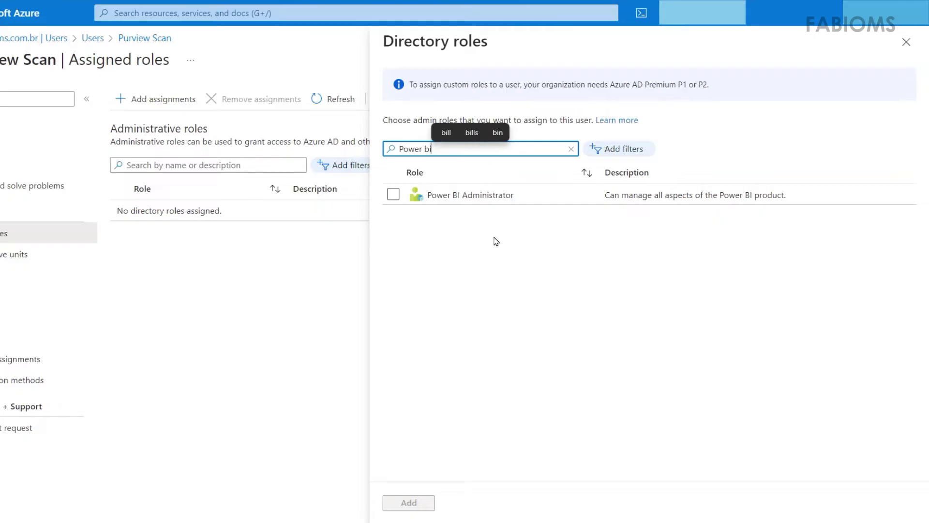
click(393, 195)
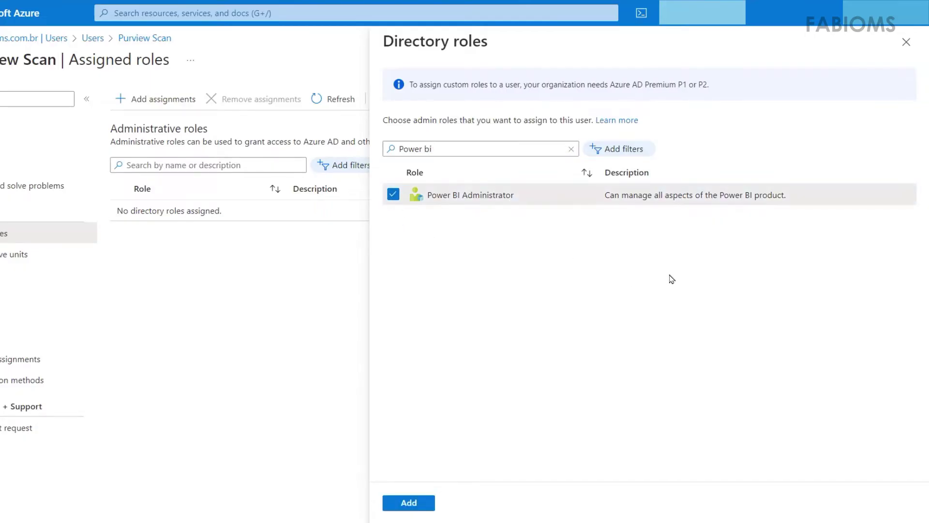
click(414, 504)
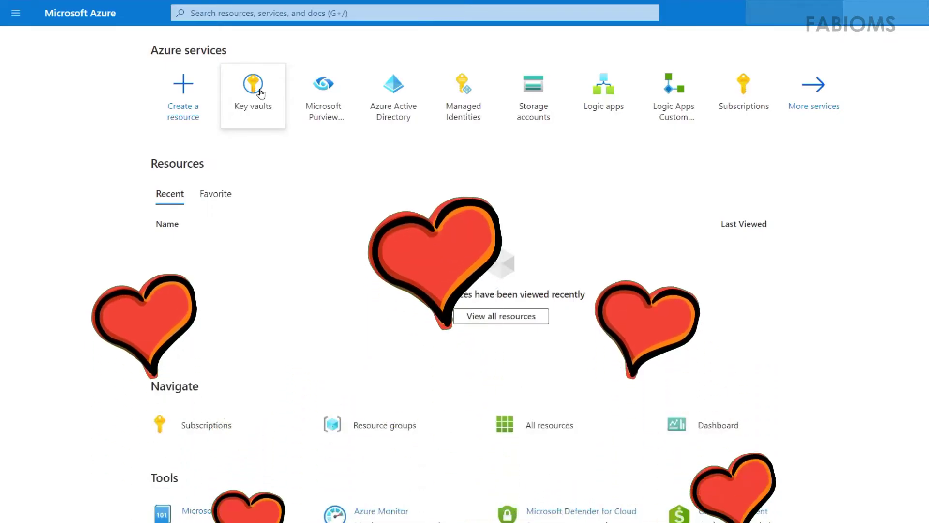
Open the Secrets list of the fabioms-keyvault key vault
click(260, 93)
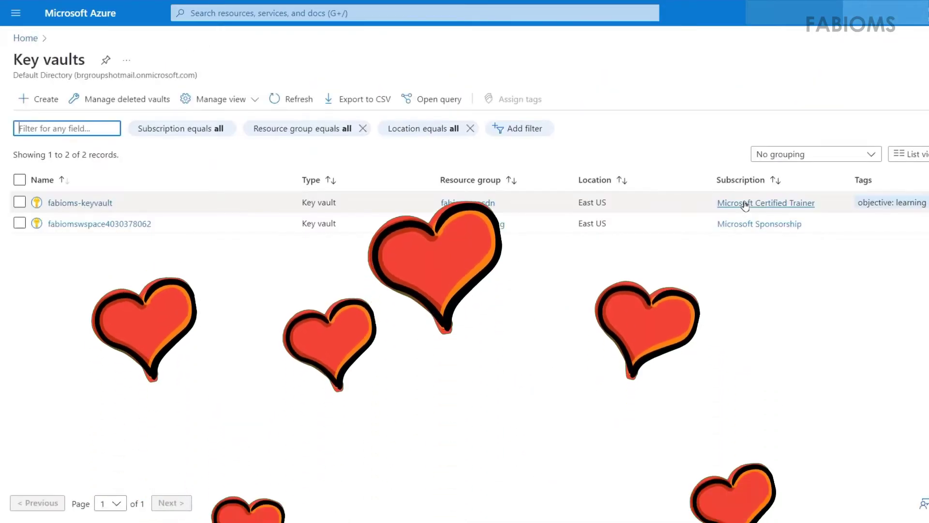
click(104, 203)
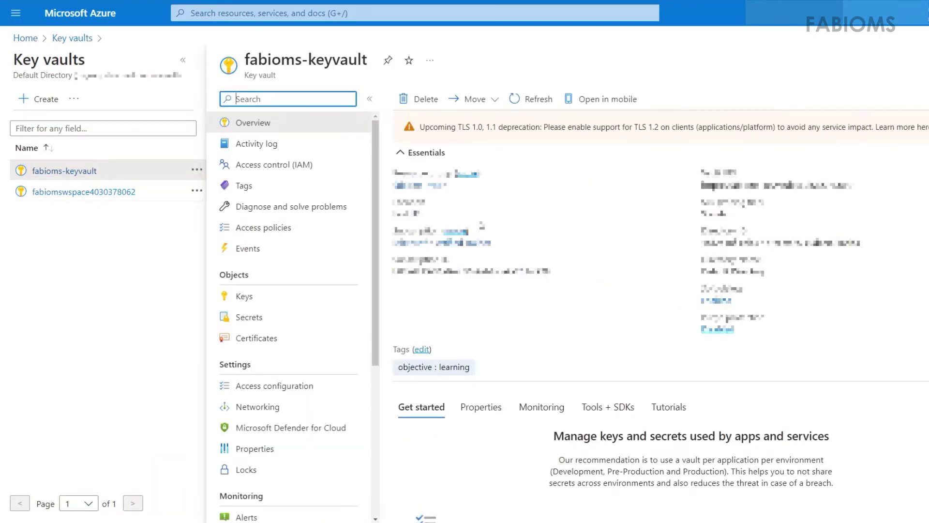
click(244, 322)
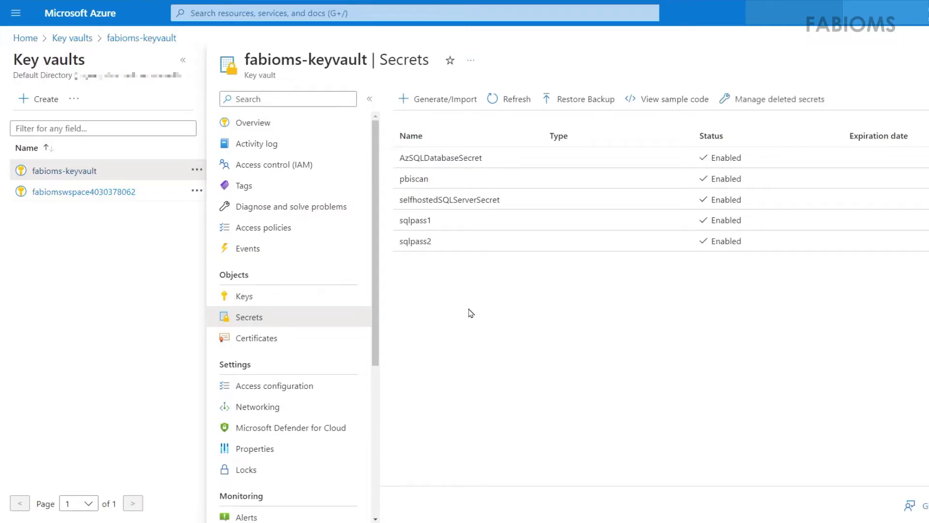
Set up secret purviewscan holding the scan user's password, with an activation date enabled
click(449, 101)
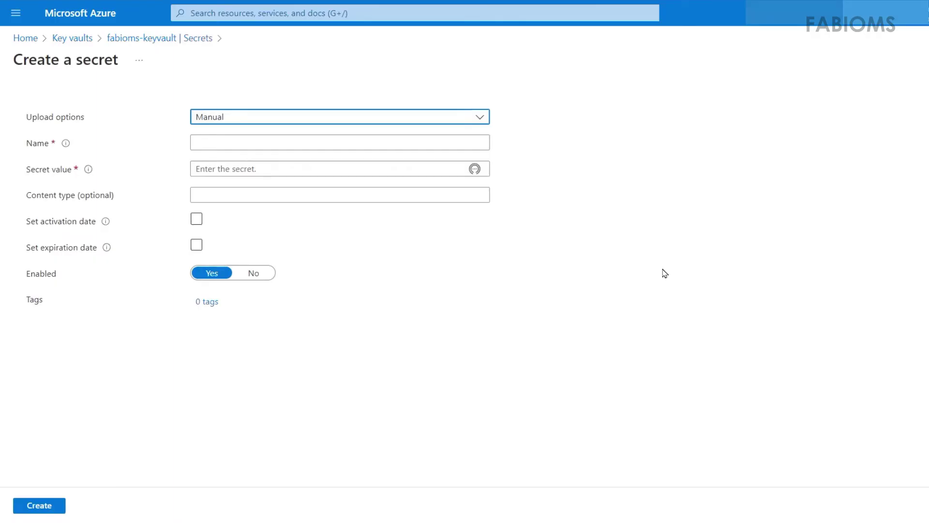
click(261, 143)
text(purvie)
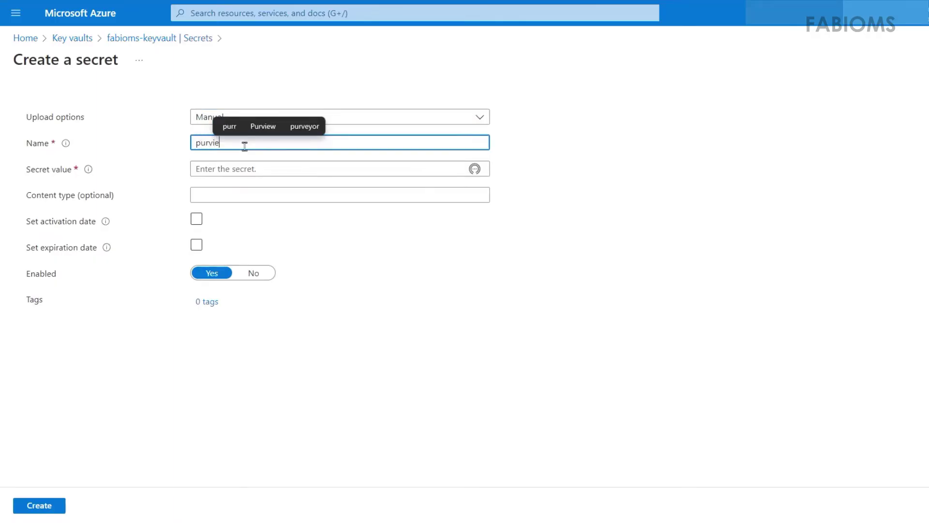
text(ws)
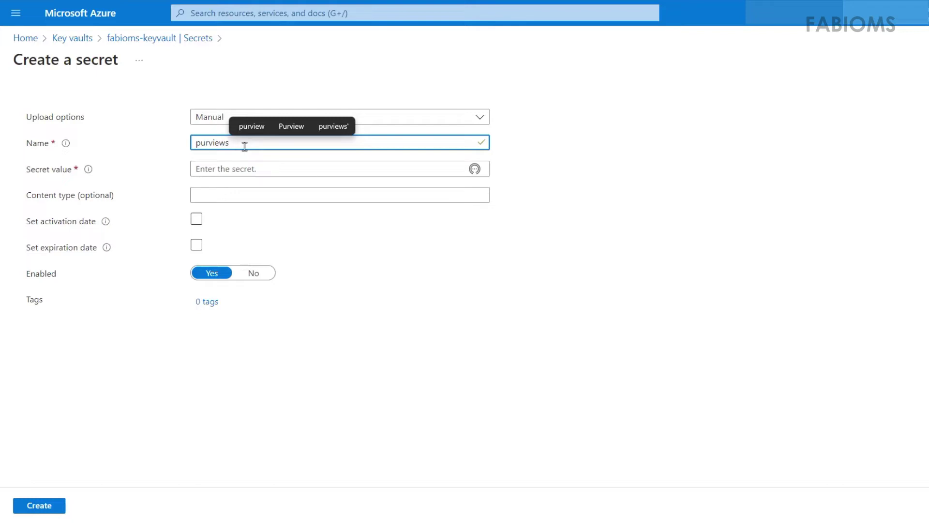
text(can)
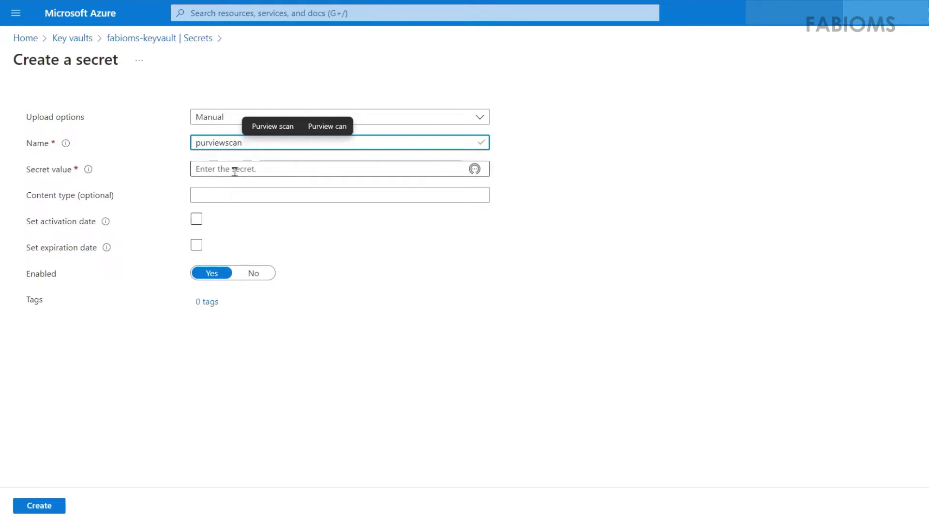
click(234, 170)
text(••••)
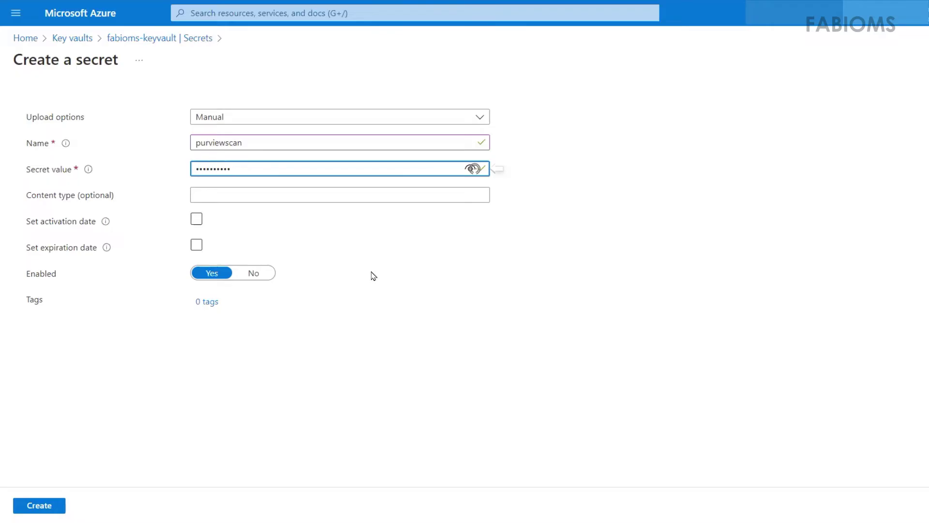
click(210, 224)
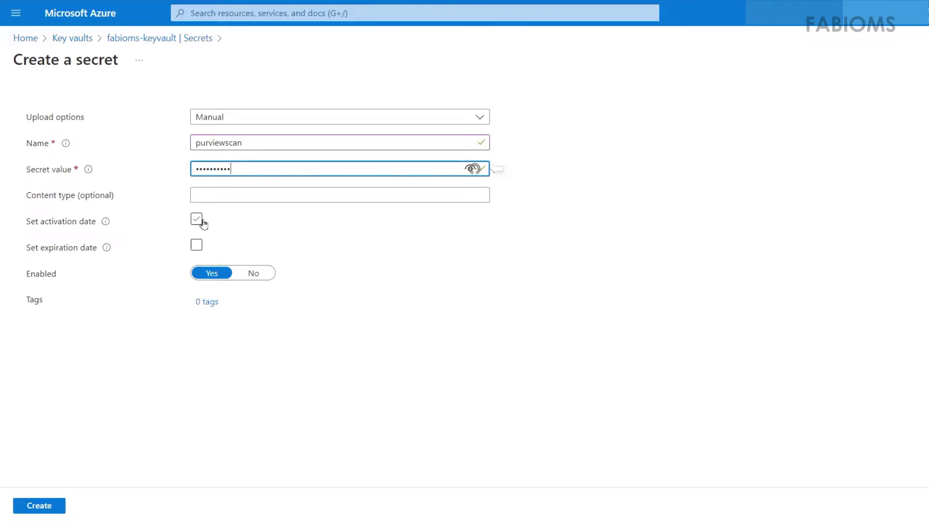
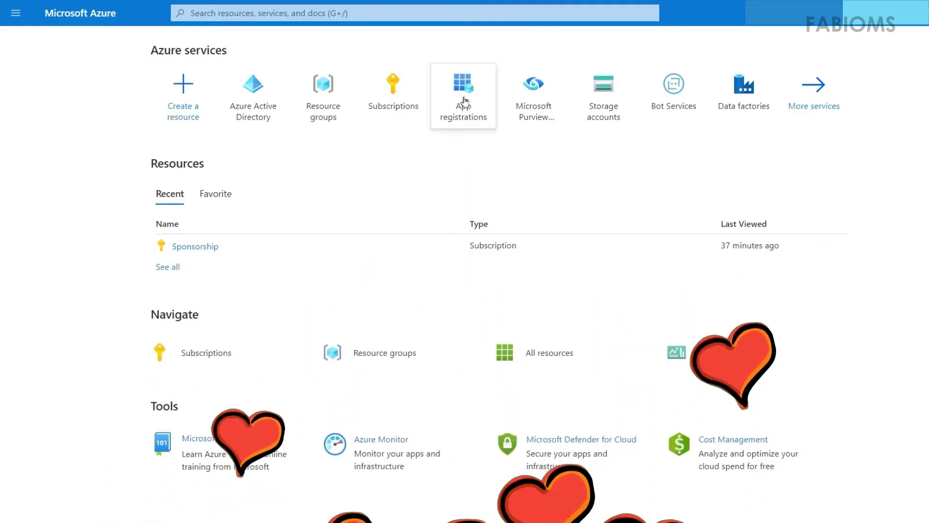
Start a new multitenant app registration named purview-powerbi-scan
click(464, 99)
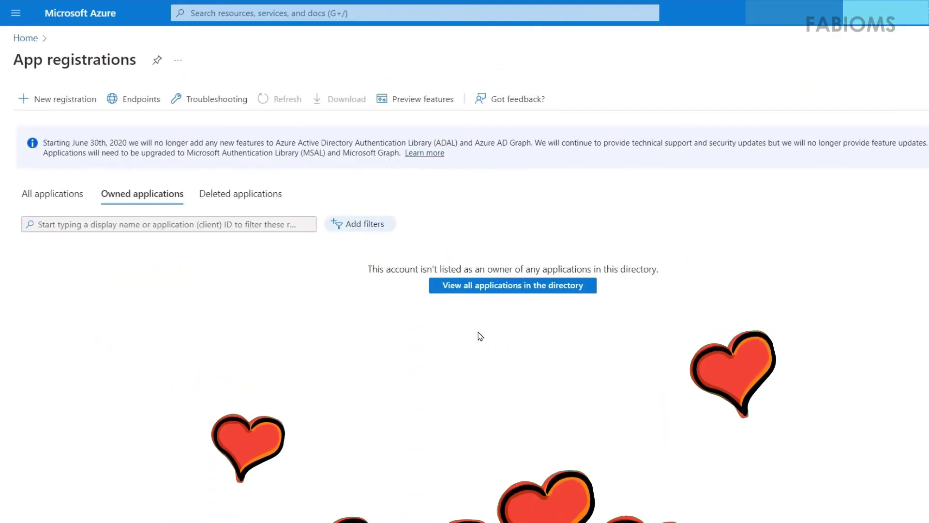
click(66, 100)
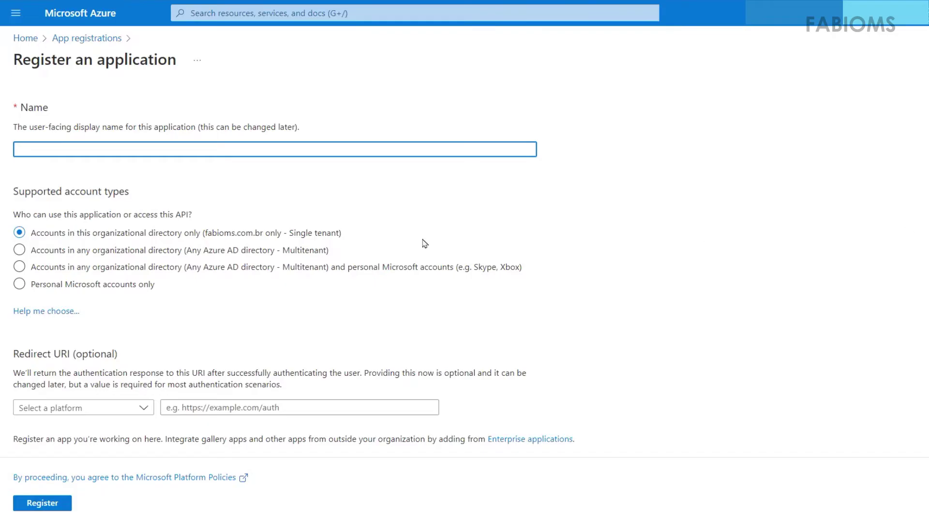
click(20, 250)
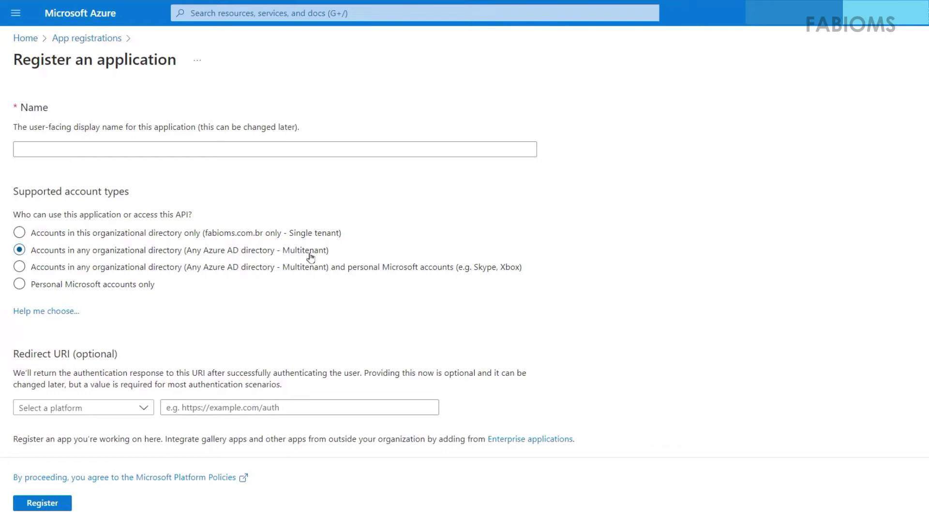
click(243, 146)
text(purvi)
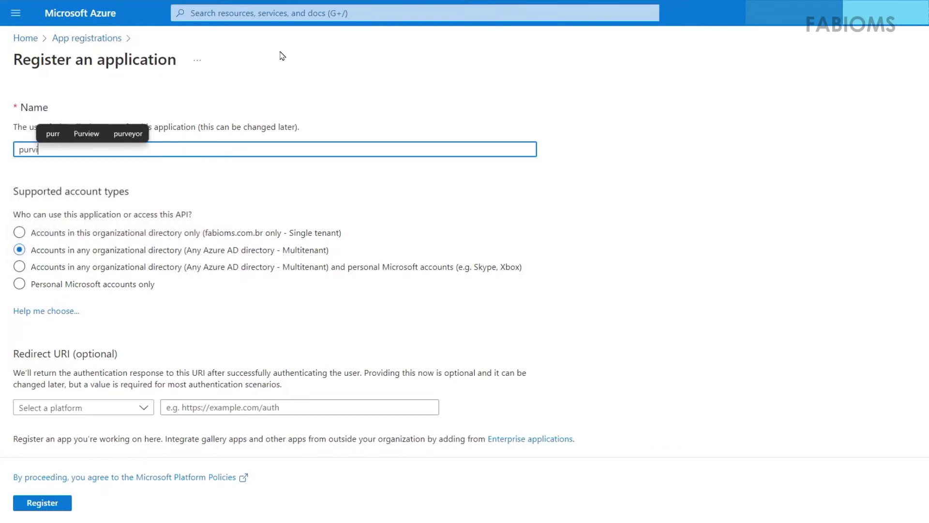
text(ew-powerbi-scan)
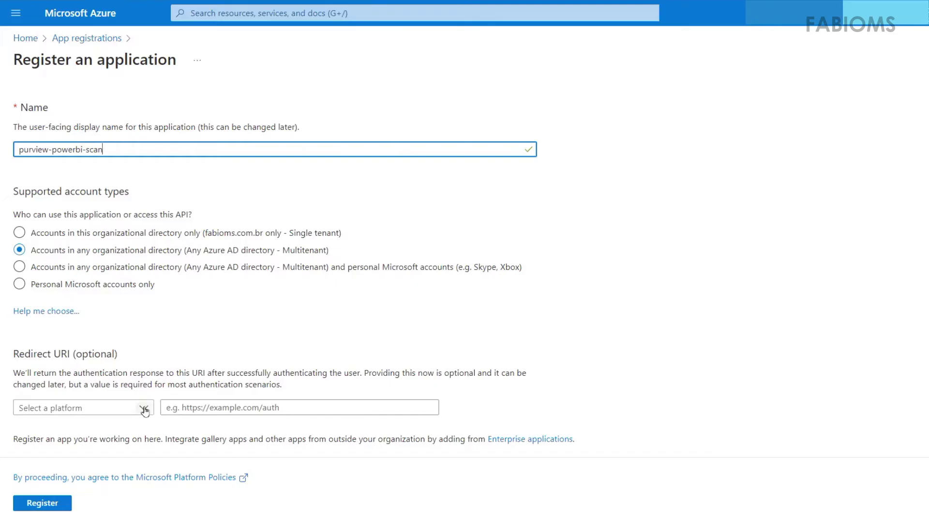
click(83, 408)
click(51, 443)
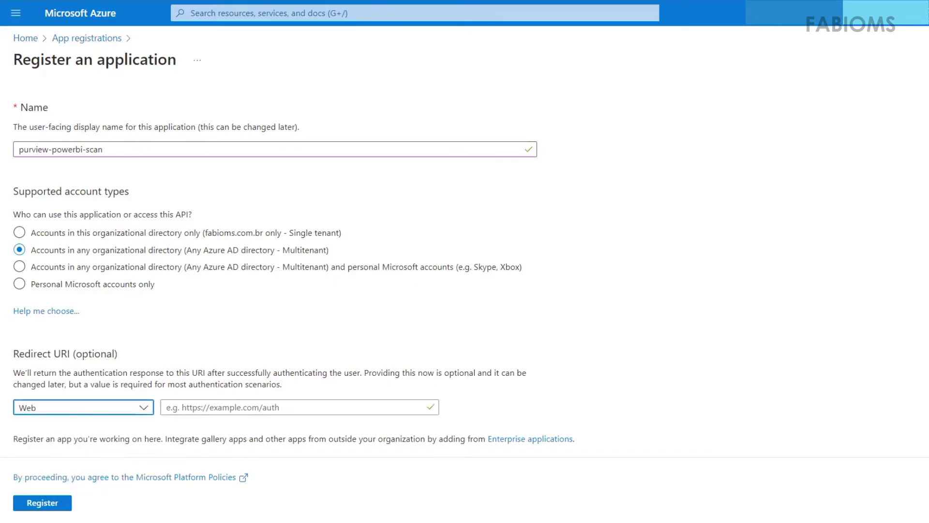
click(242, 406)
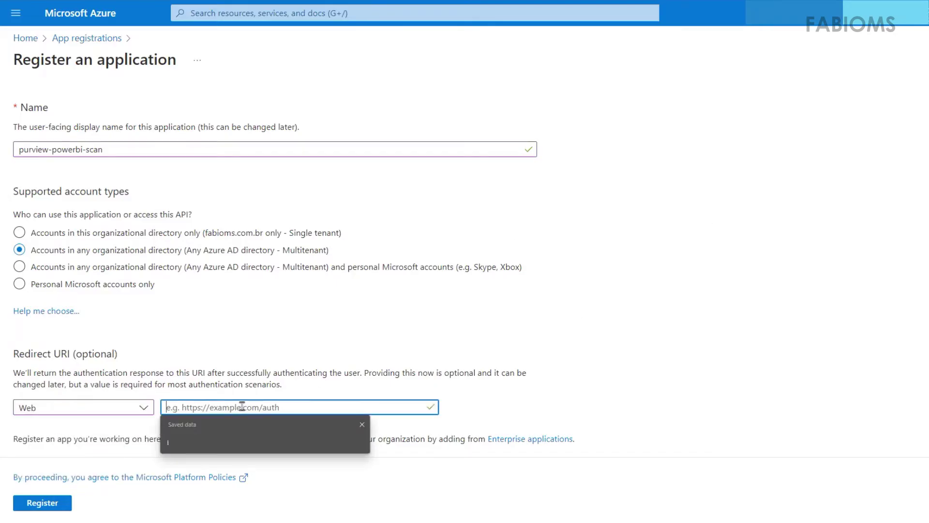
text(htt)
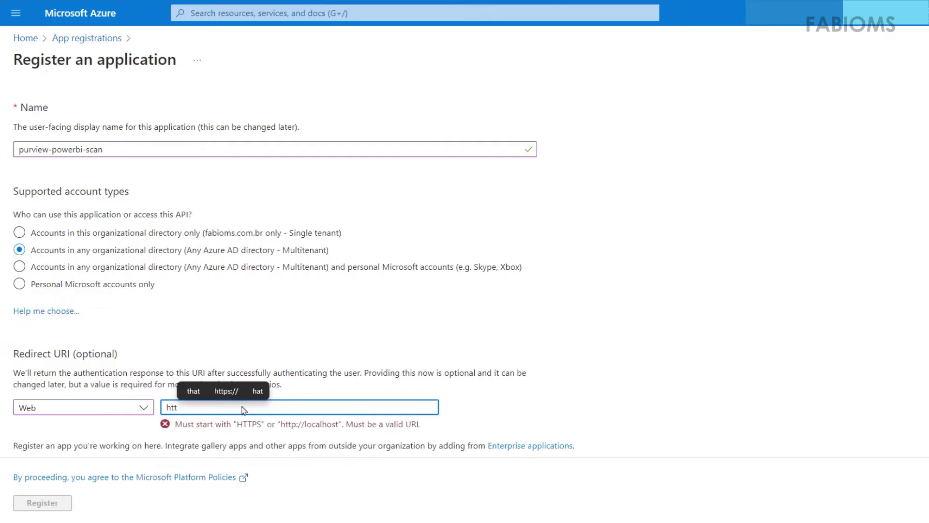
text(ps)
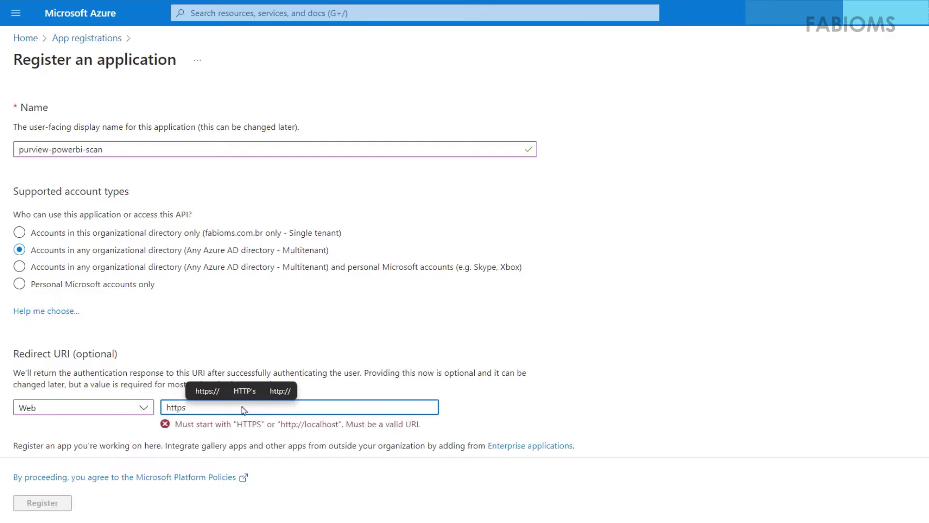
text(://fabioms.com.br)
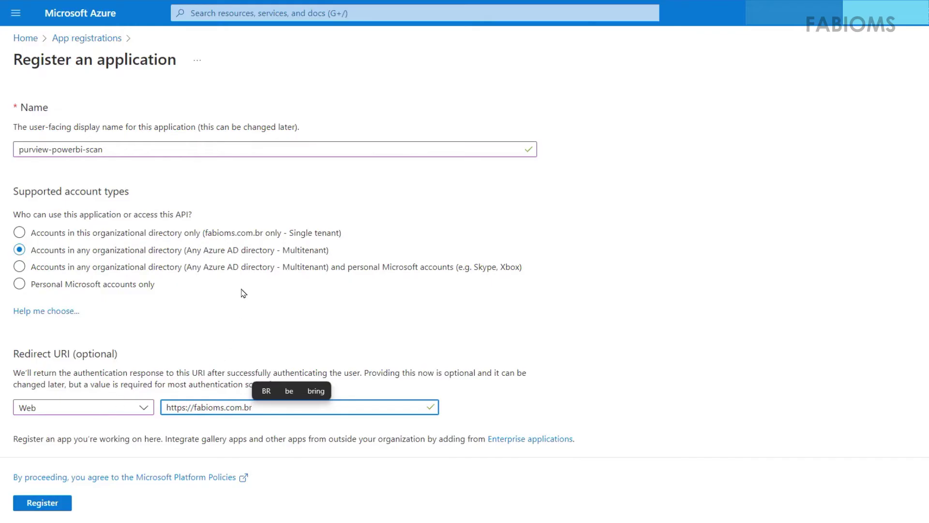
Register the app and select its Application (client) ID
click(54, 510)
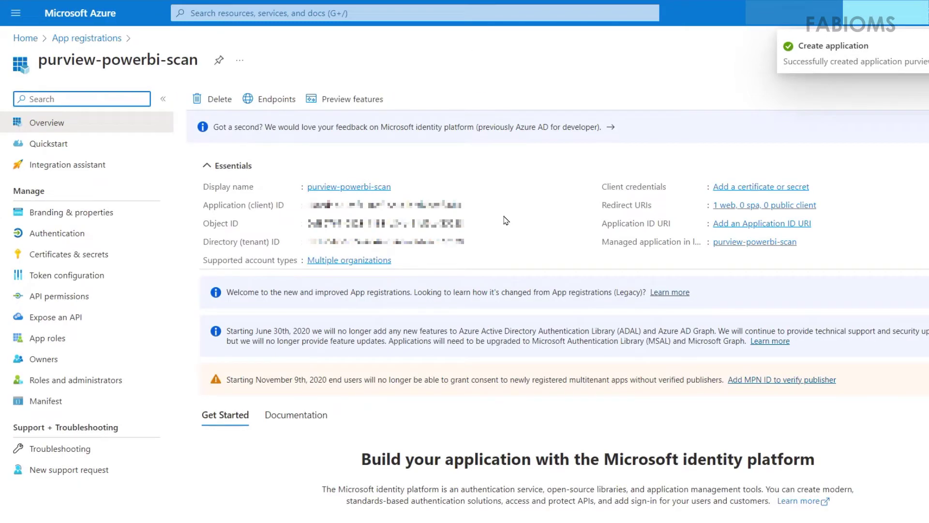
drag(206, 209, 471, 207)
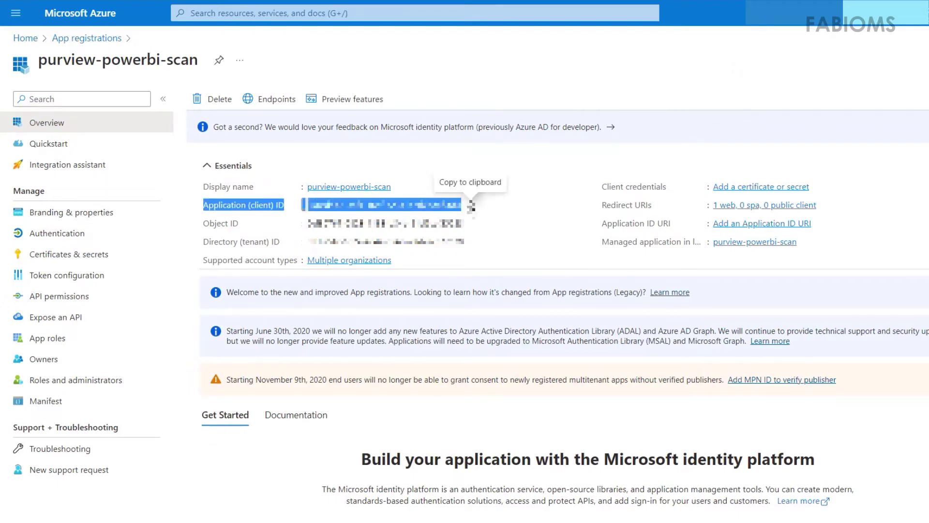
click(471, 207)
drag(203, 206, 288, 212)
drag(202, 207, 298, 211)
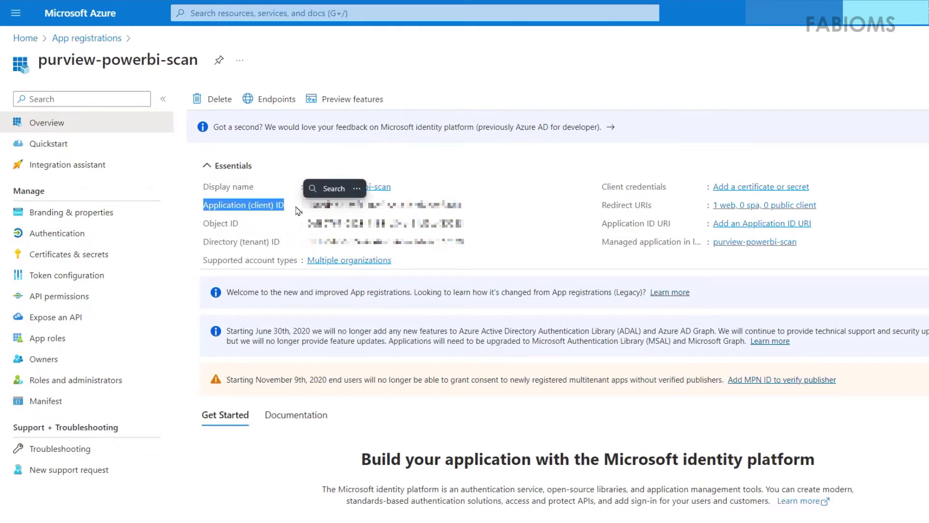
click(219, 215)
drag(203, 209, 290, 213)
Select and copy the Directory (tenant) ID, then go to the app's API permissions
drag(204, 243, 281, 250)
drag(203, 244, 292, 248)
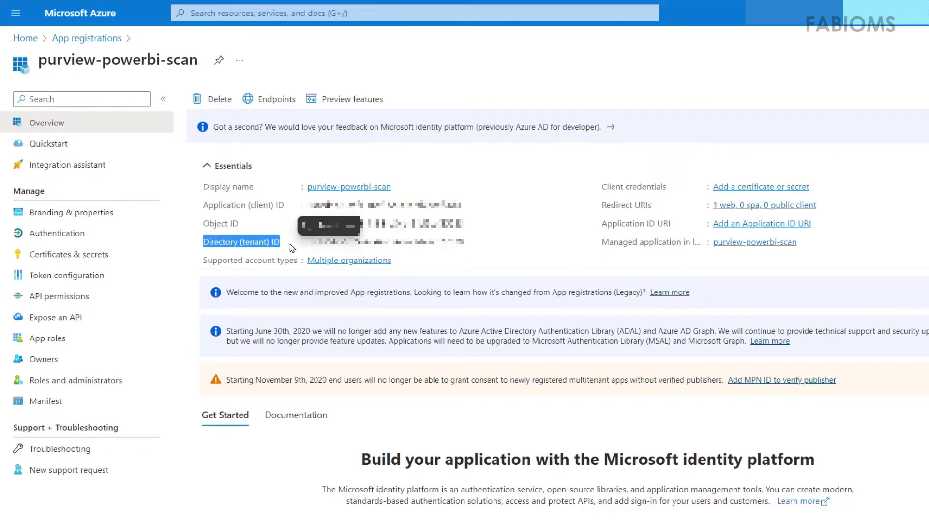
drag(203, 245, 287, 253)
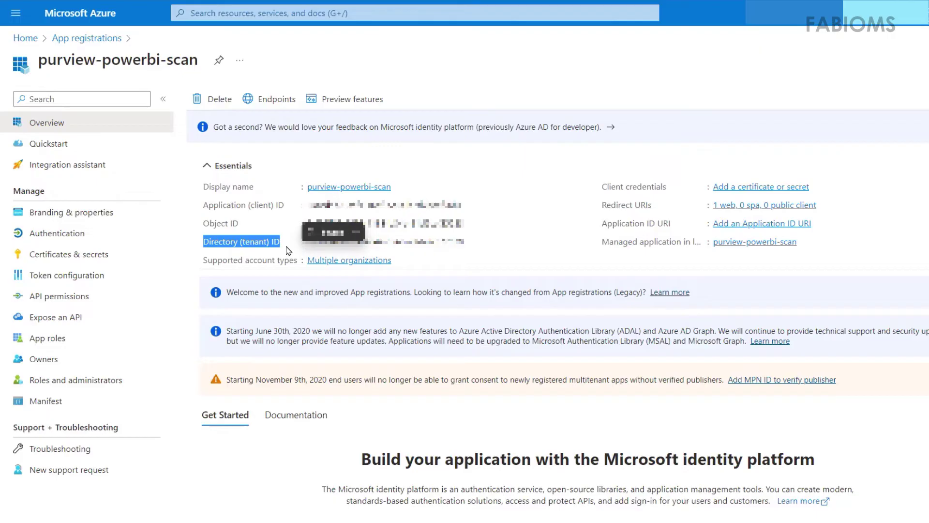
key(ctrl+c)
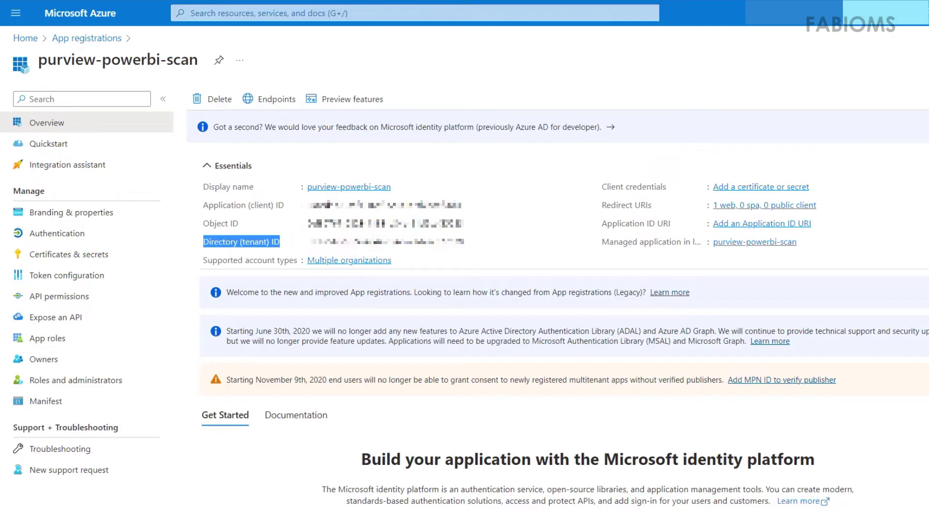
key(alt+Tab)
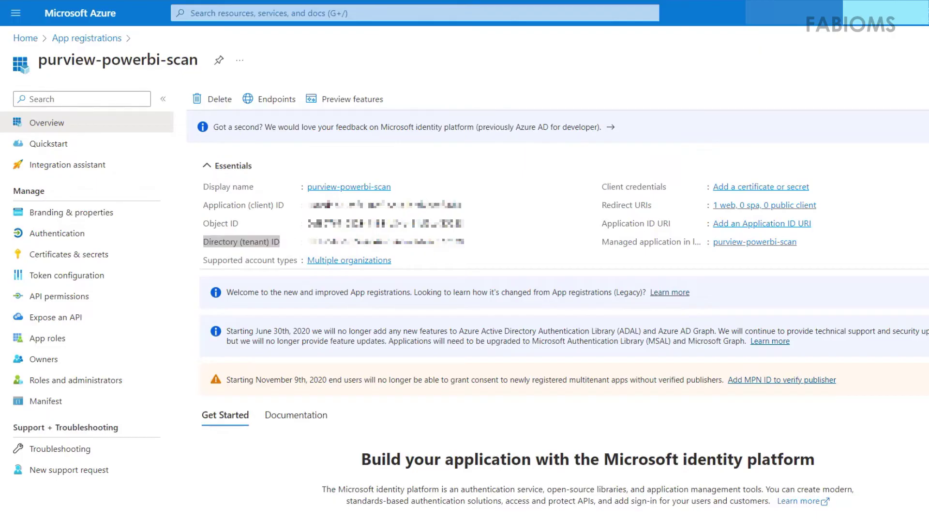
click(32, 296)
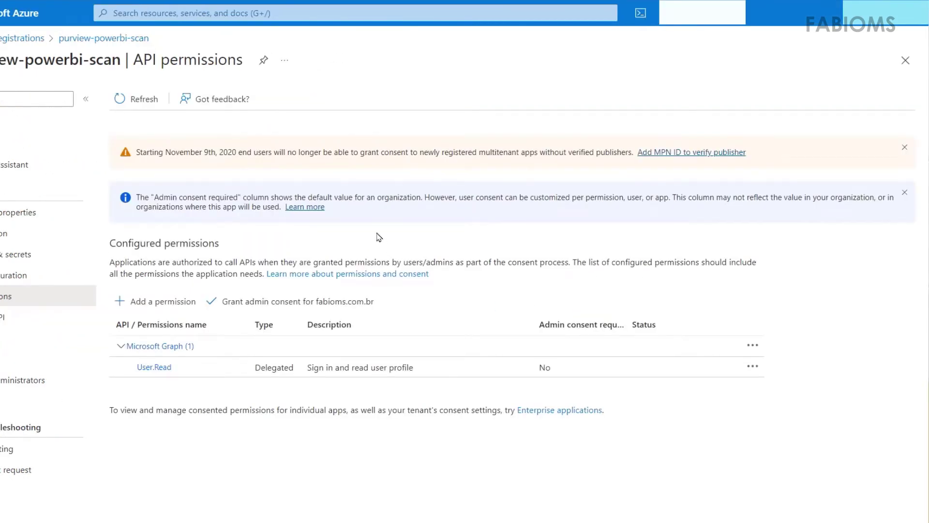
Search Microsoft Graph delegated permissions for openid, tick it and add it
click(162, 302)
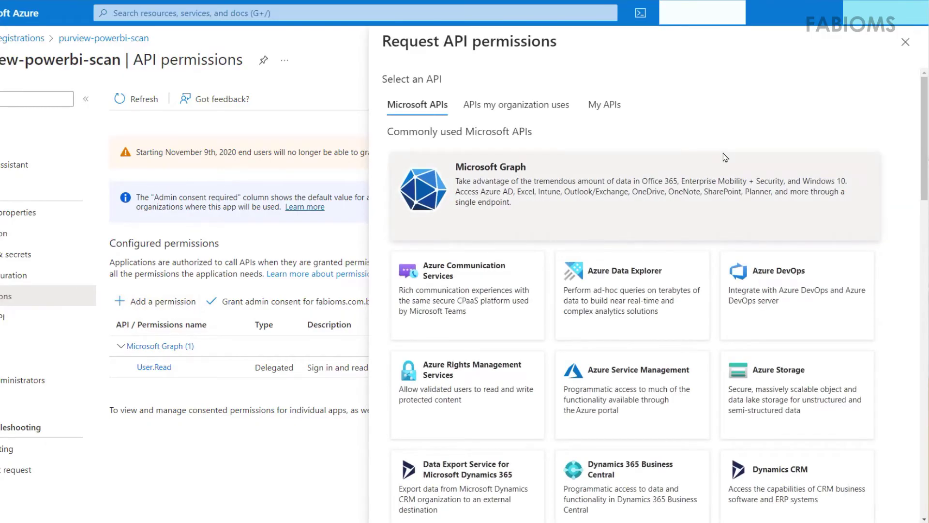
click(557, 207)
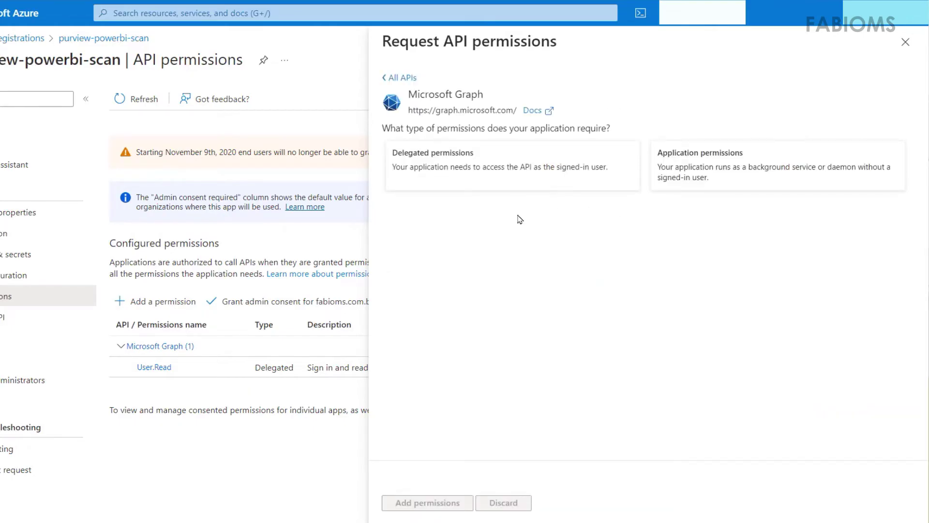
click(500, 174)
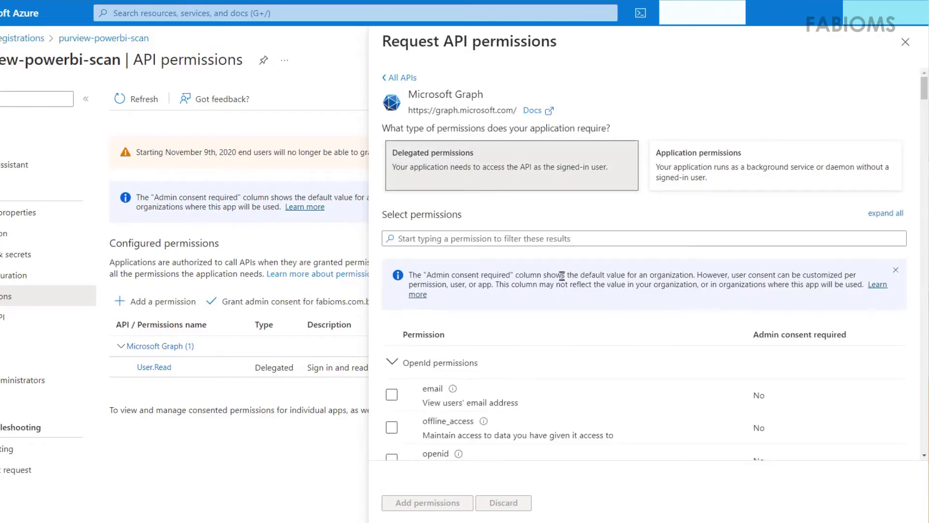
click(501, 234)
text(openid)
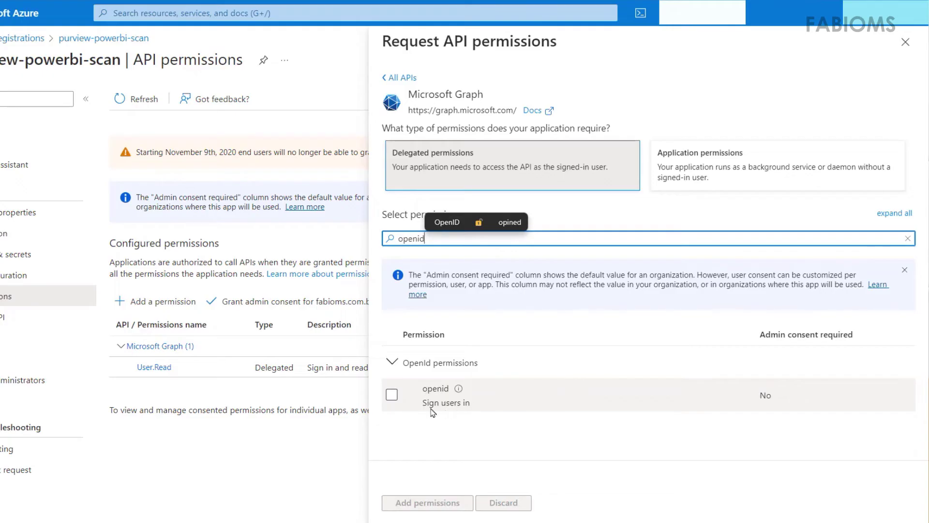
click(392, 396)
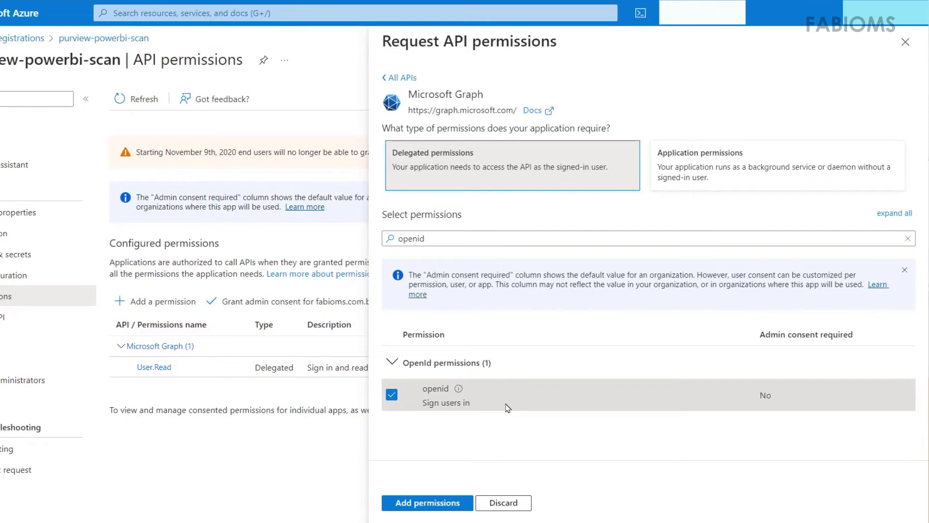
click(427, 503)
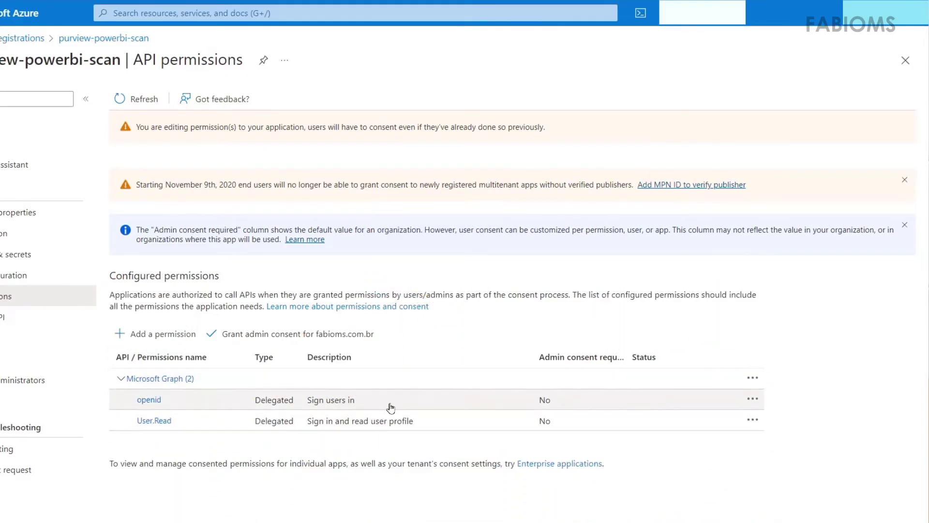
Filter Power BI Service delegated permissions by read.all
click(155, 333)
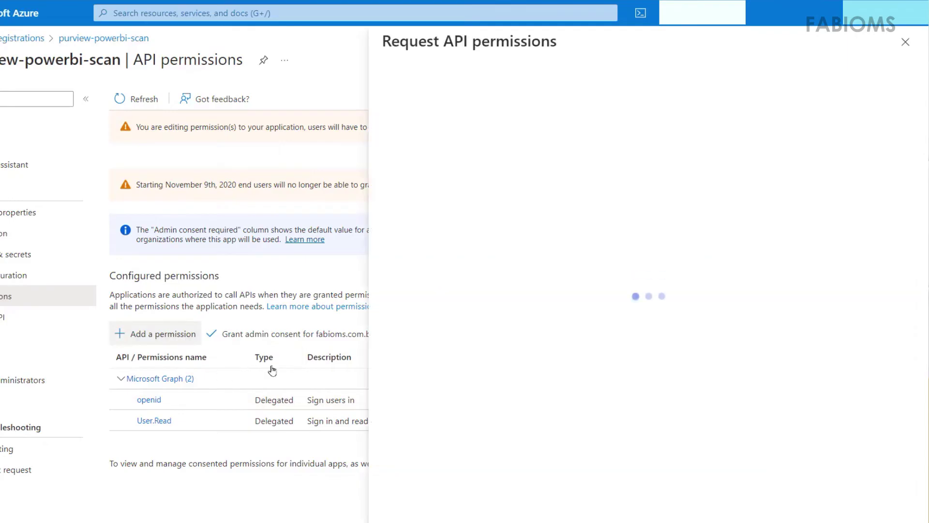
scroll(875, 264, down, 5)
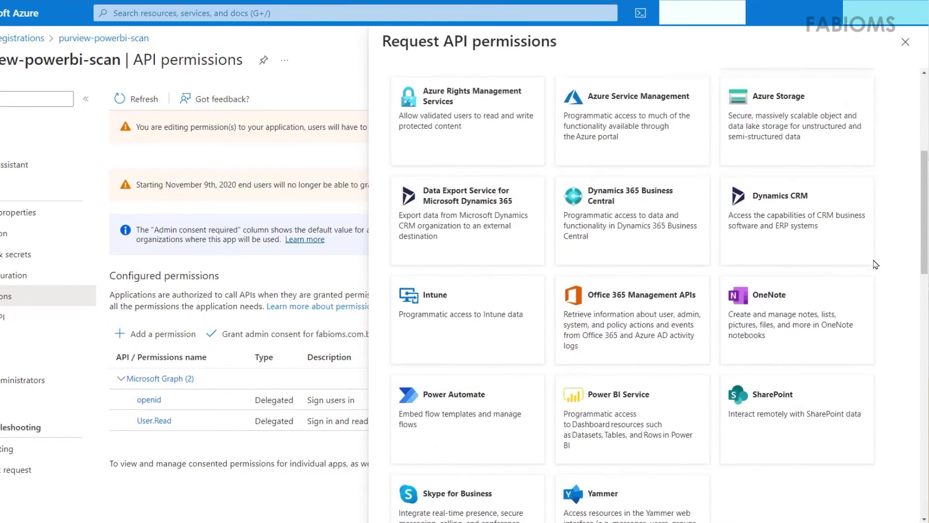
scroll(876, 264, down, 3)
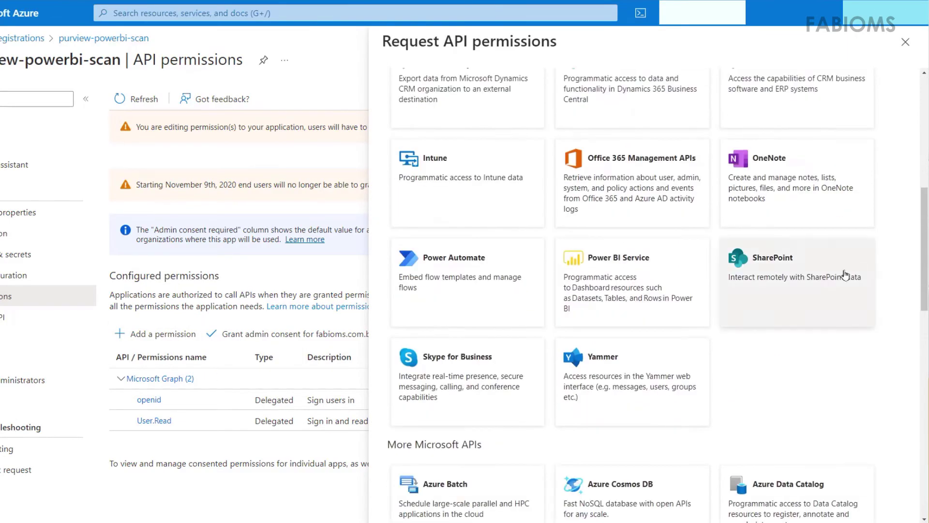
click(585, 287)
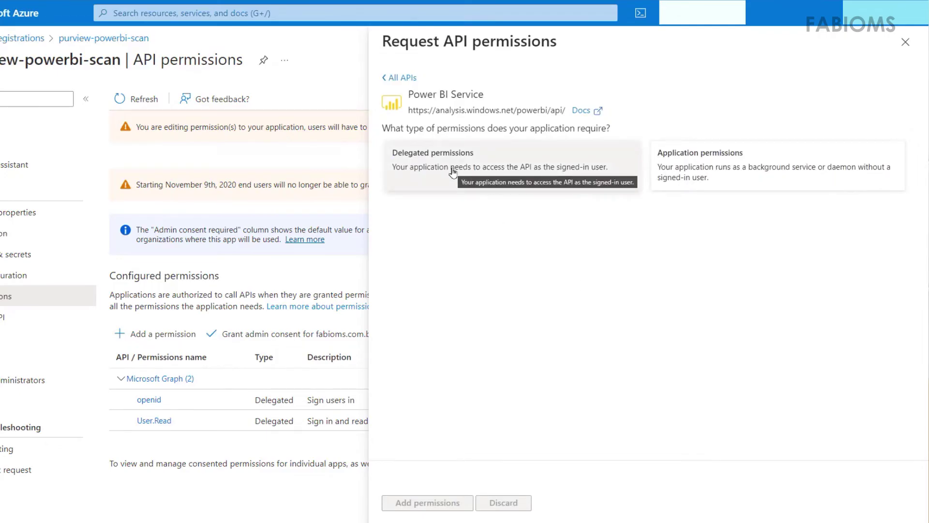
click(452, 172)
click(492, 238)
text(read)
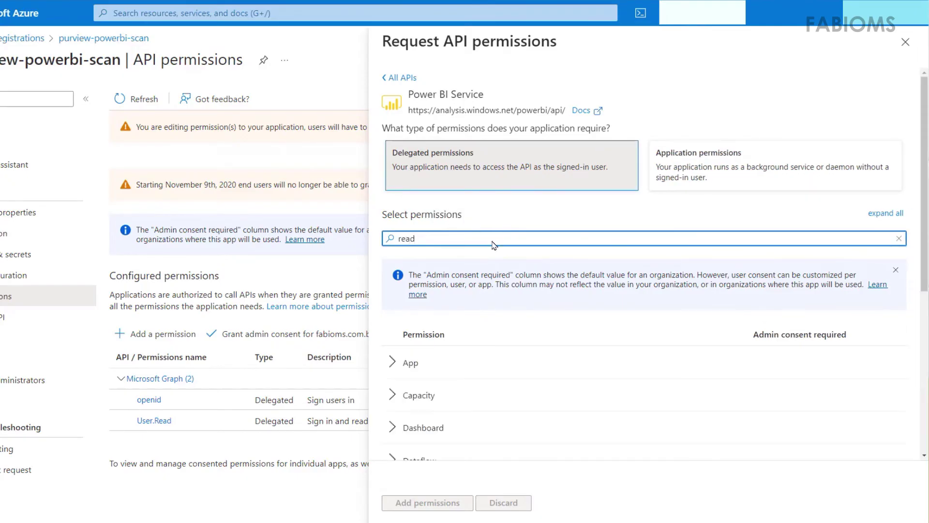
text(.all)
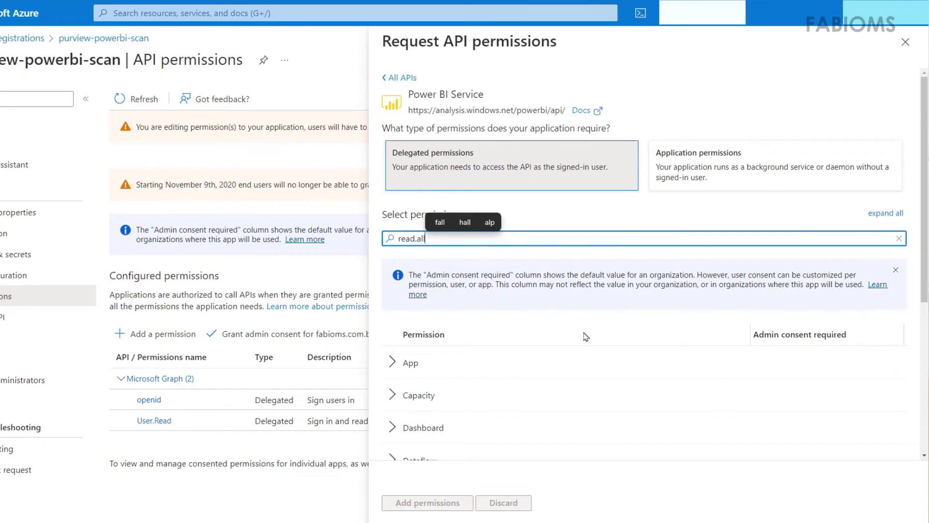
Add Tenant.Read.All from the Tenant group and grant admin consent for all permissions
scroll(575, 345, down, 5)
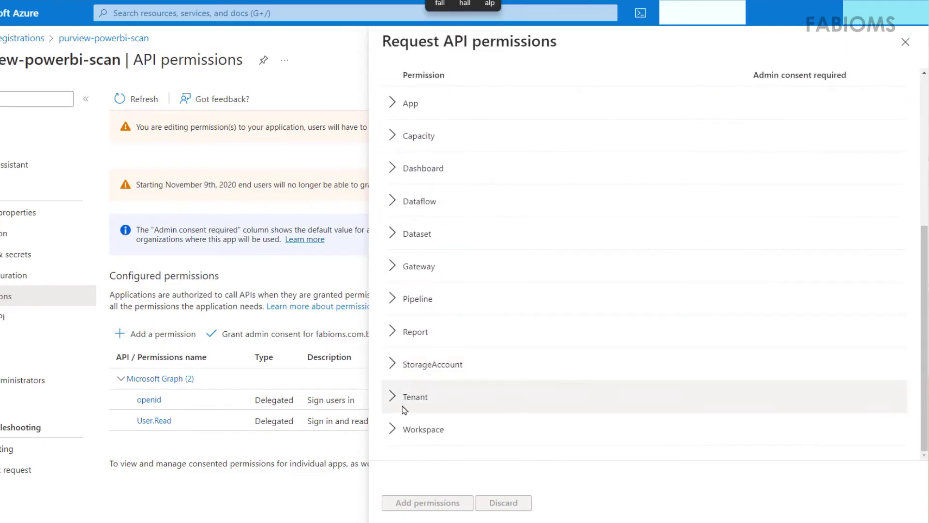
click(392, 397)
scroll(606, 375, down, 1)
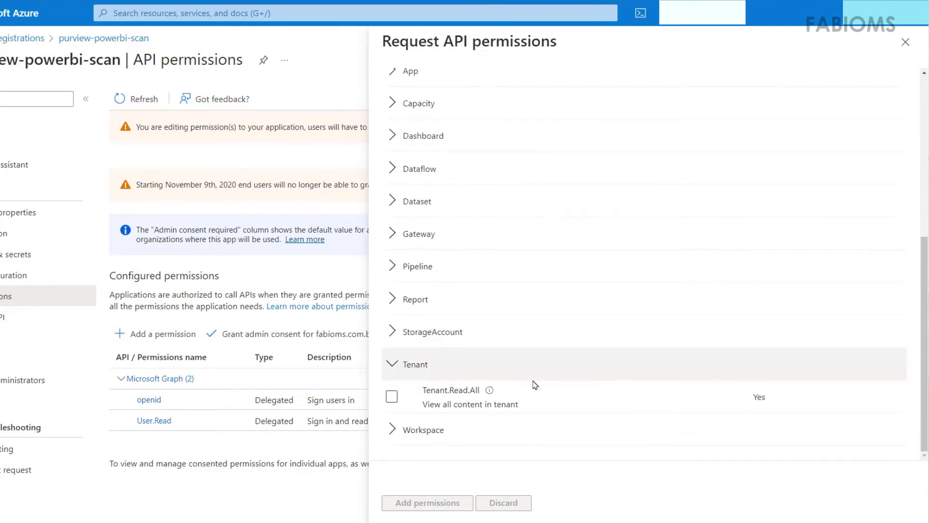
click(392, 398)
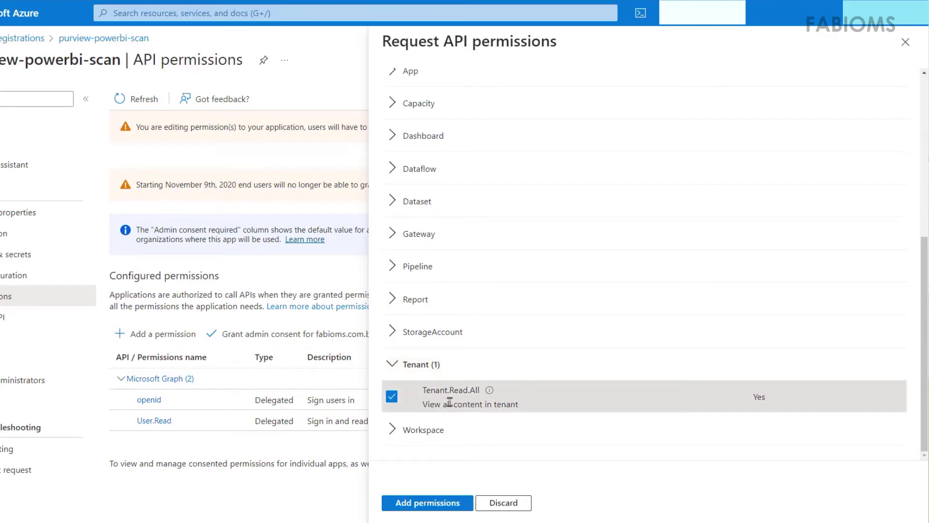
click(431, 506)
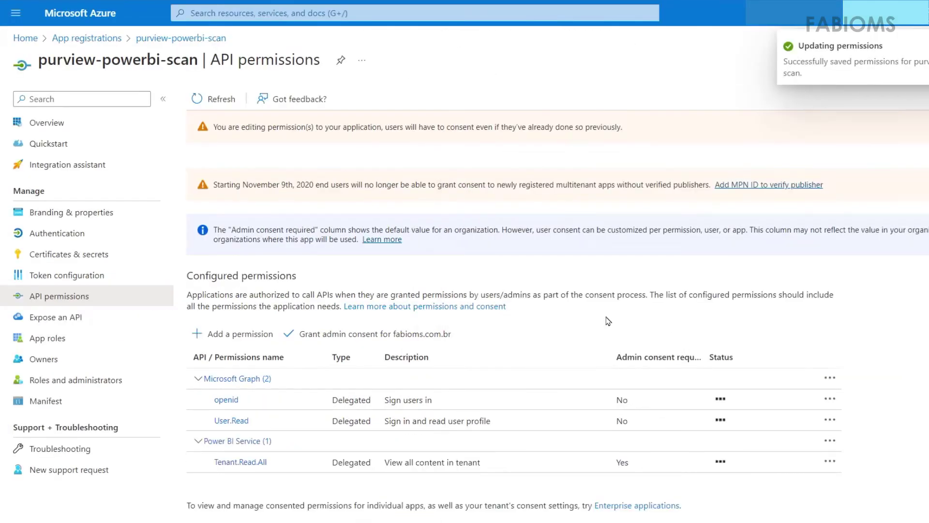
click(408, 340)
click(216, 182)
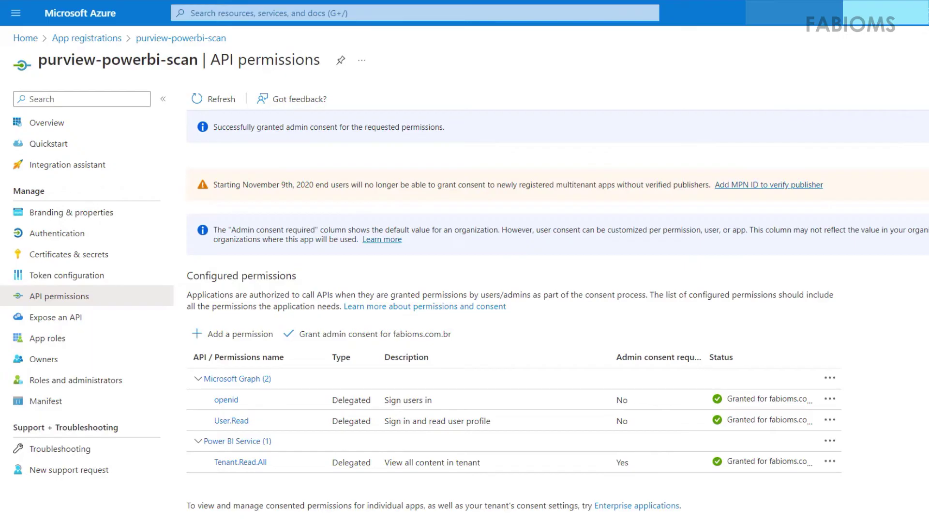
Enable ID tokens in the app's Authentication settings and save
click(73, 233)
scroll(529, 270, down, 8)
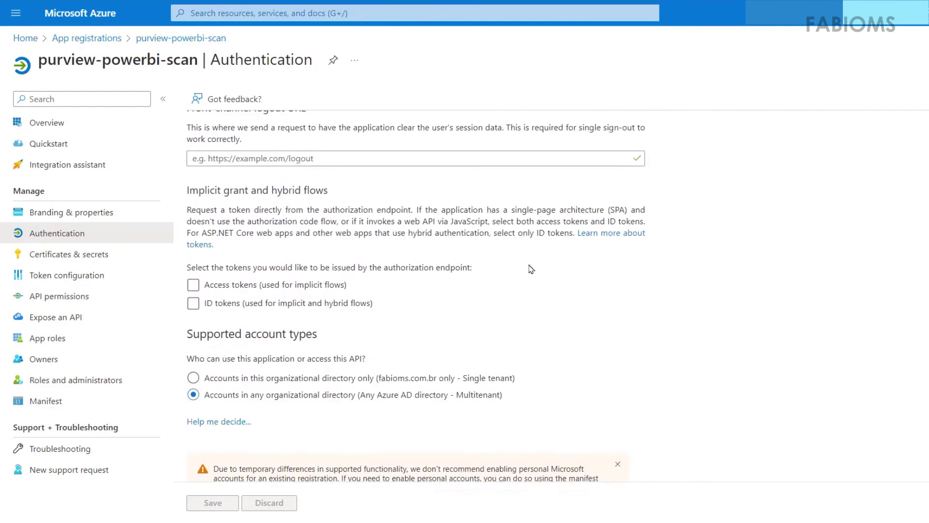
click(195, 186)
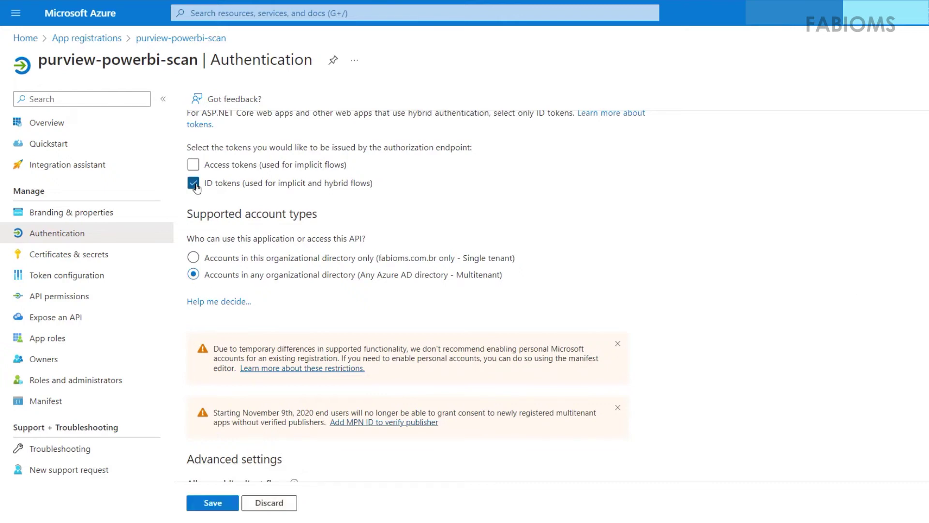
click(213, 503)
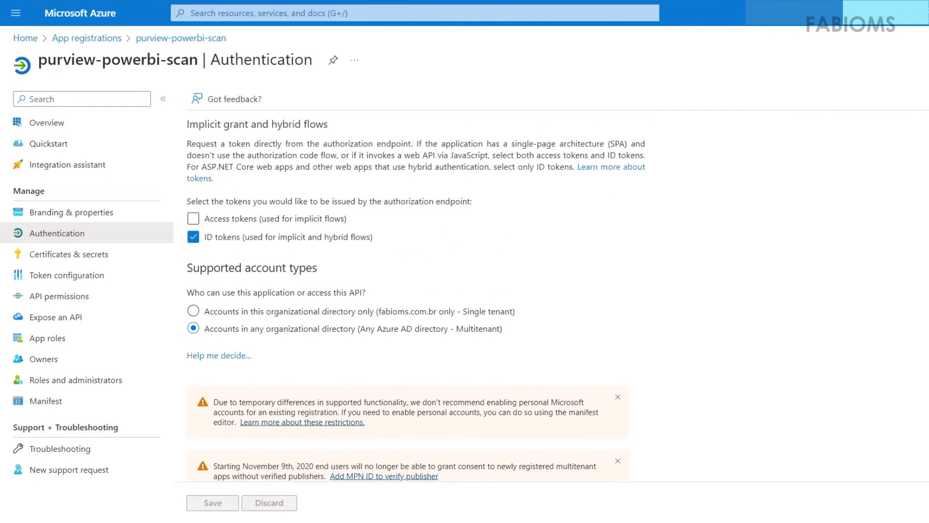
Set Allow public client flows to Yes and save
scroll(472, 319, down, 4)
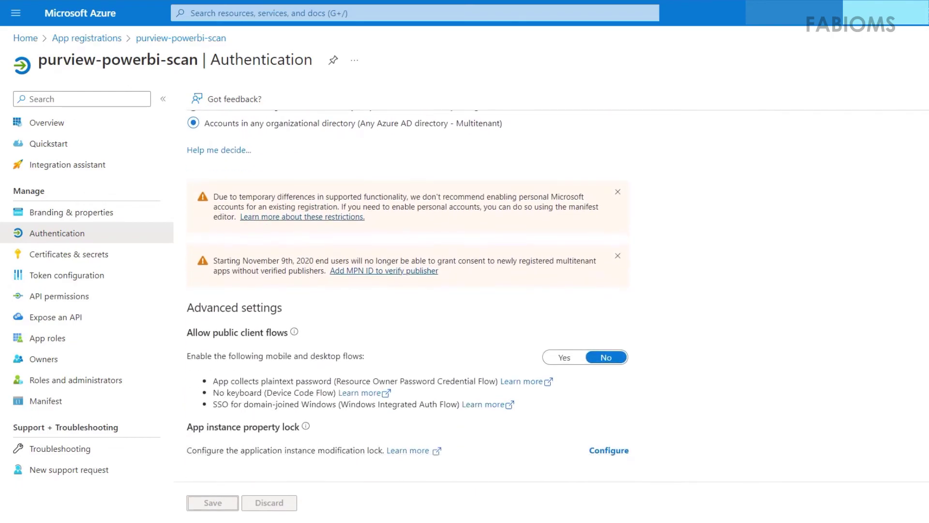
click(563, 357)
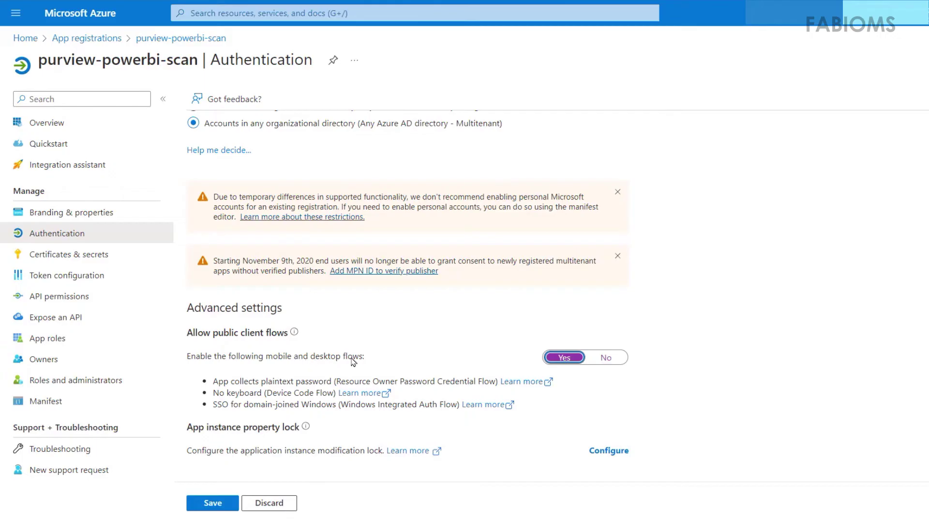
click(215, 503)
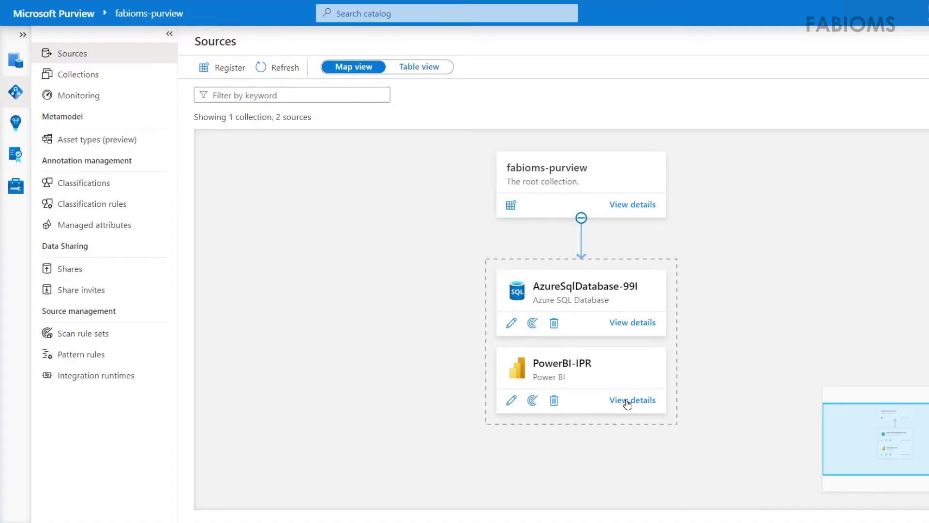
From PowerBI-IPR details, go to Management > Credentials showing the three existing credentials
click(627, 401)
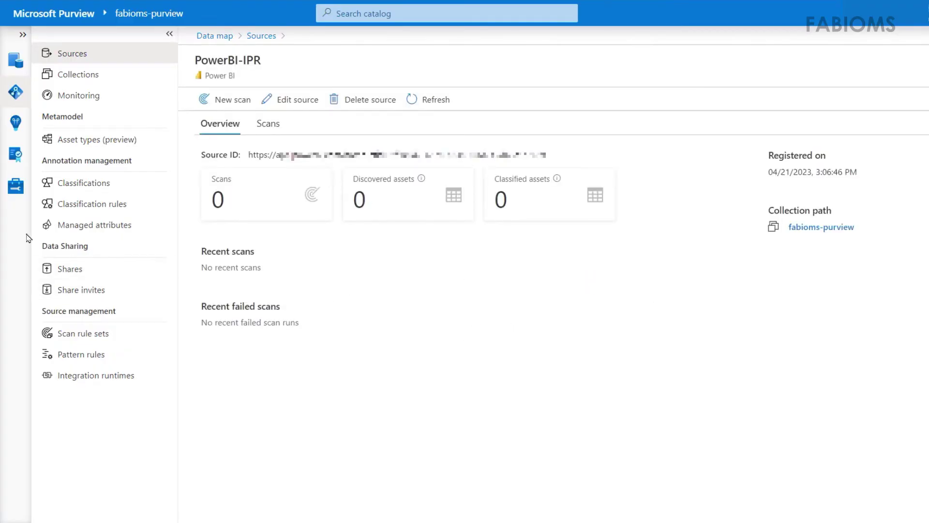
click(20, 193)
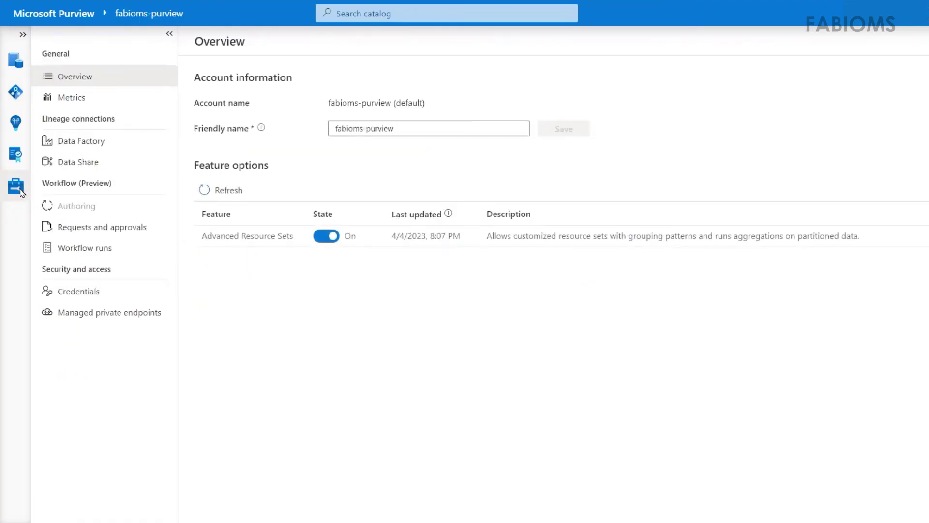
click(111, 293)
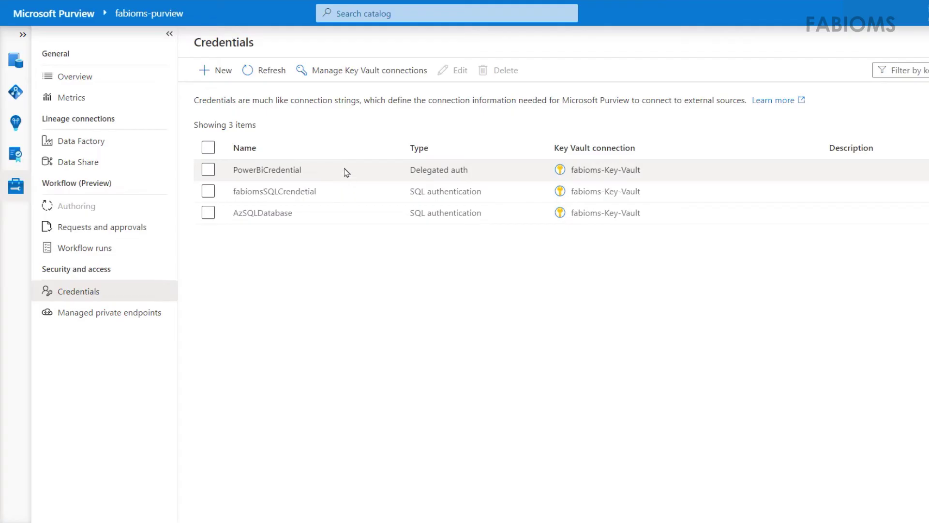
click(204, 70)
Name the credential PowerBIPurviewUser, choose Delegated auth and paste the app's client ID
click(750, 75)
text(PowerB)
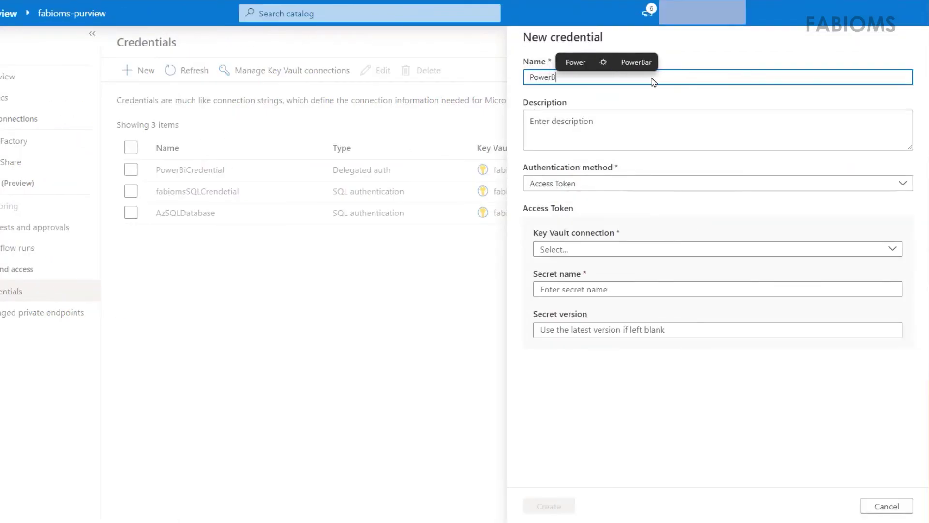
text(IPurviewUser)
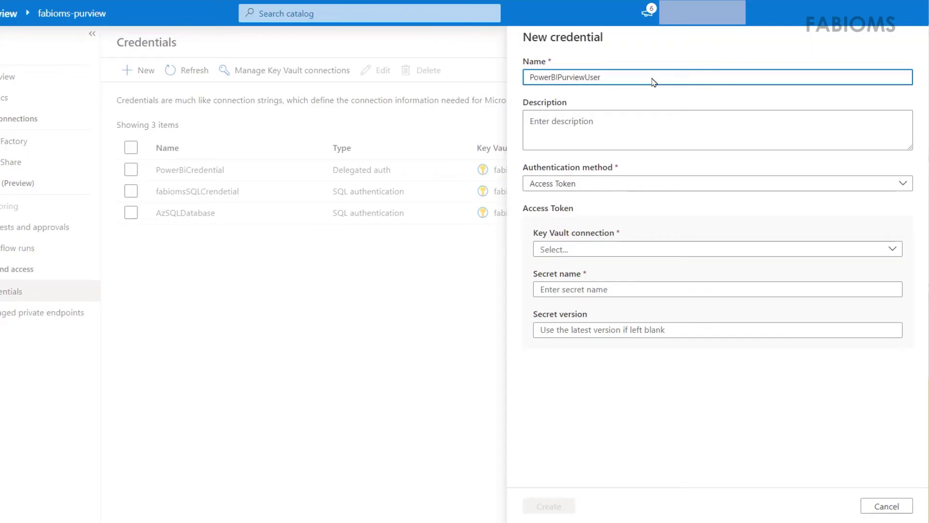
click(654, 187)
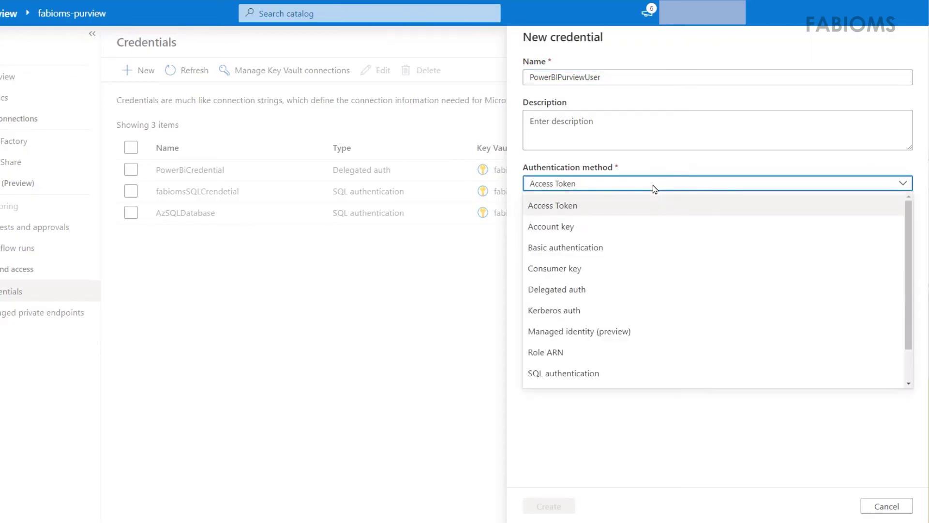
click(576, 289)
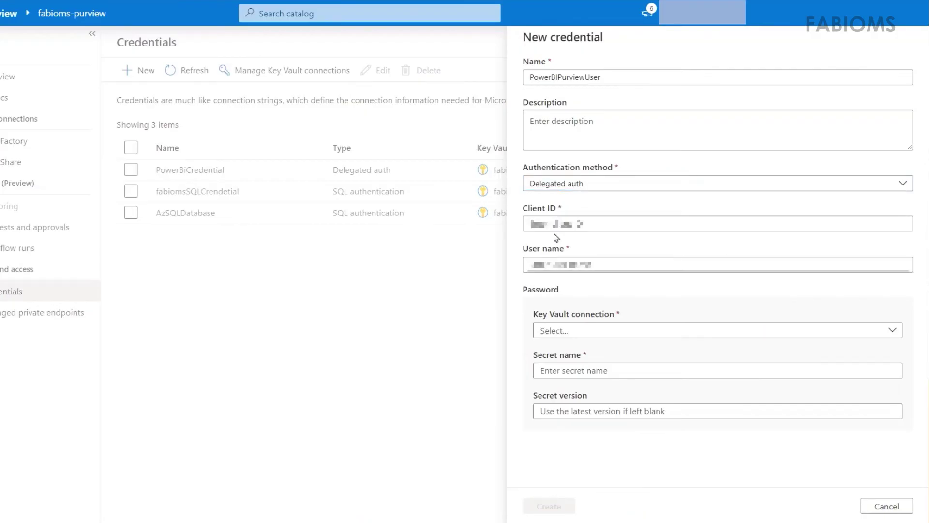
click(556, 226)
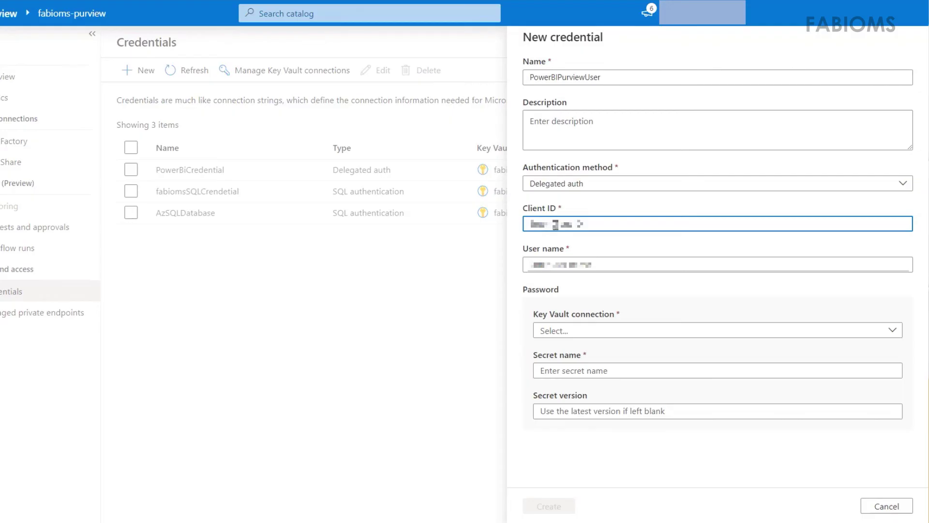
key(ctrl+v)
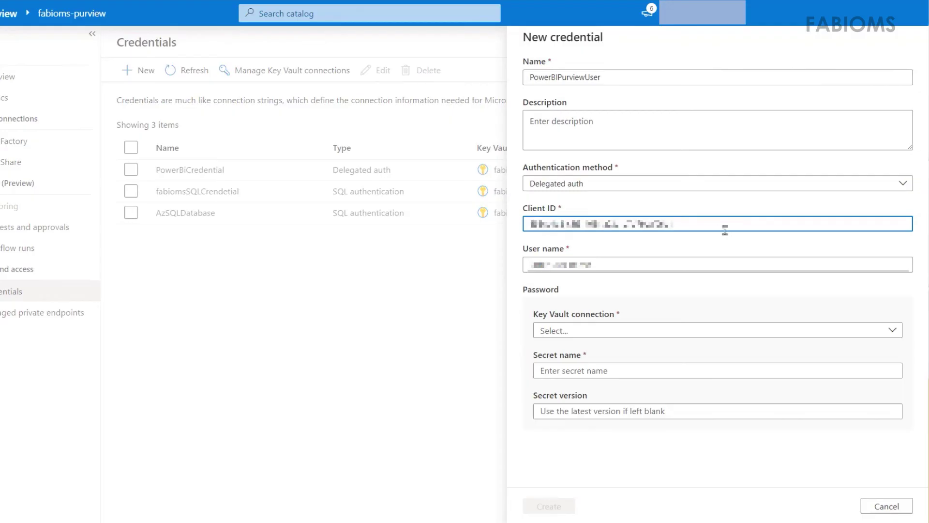
Enter the scan account's user name, use fabioms-Key-Vault secret purviewscan, and create it
click(737, 262)
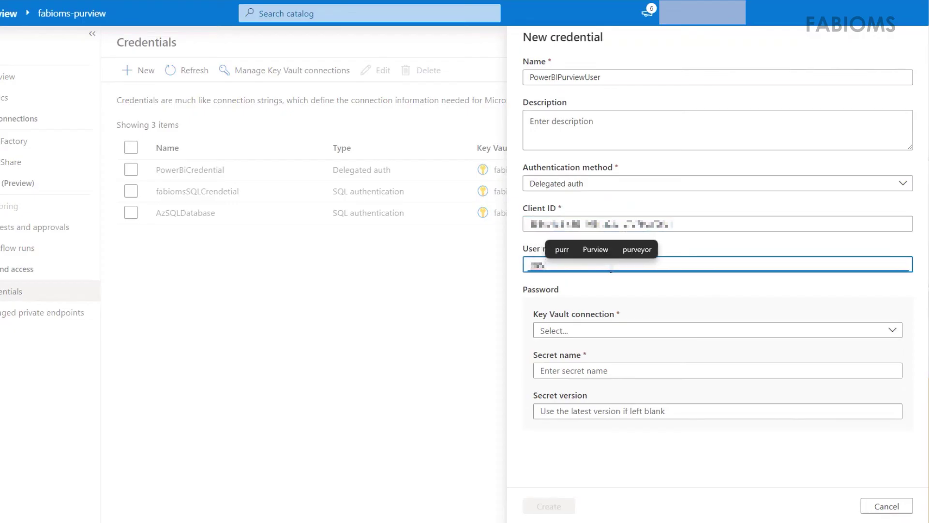
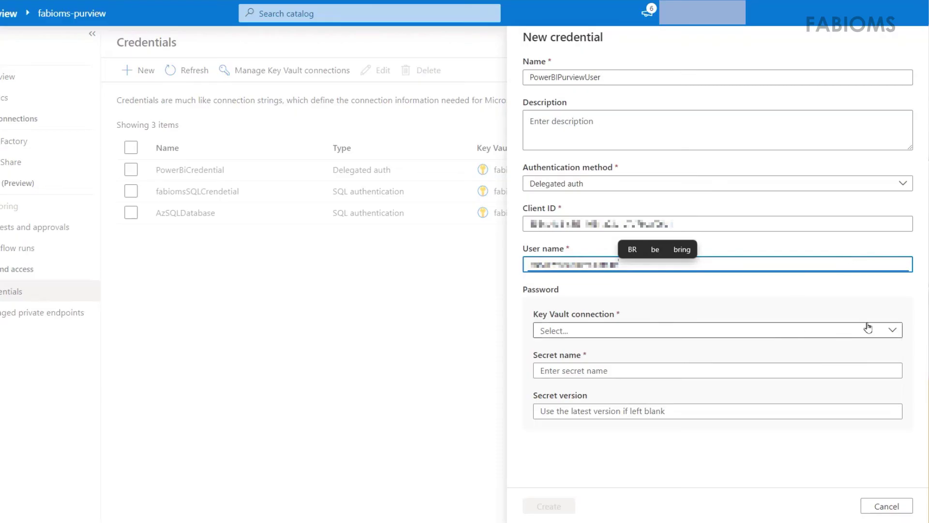
click(893, 332)
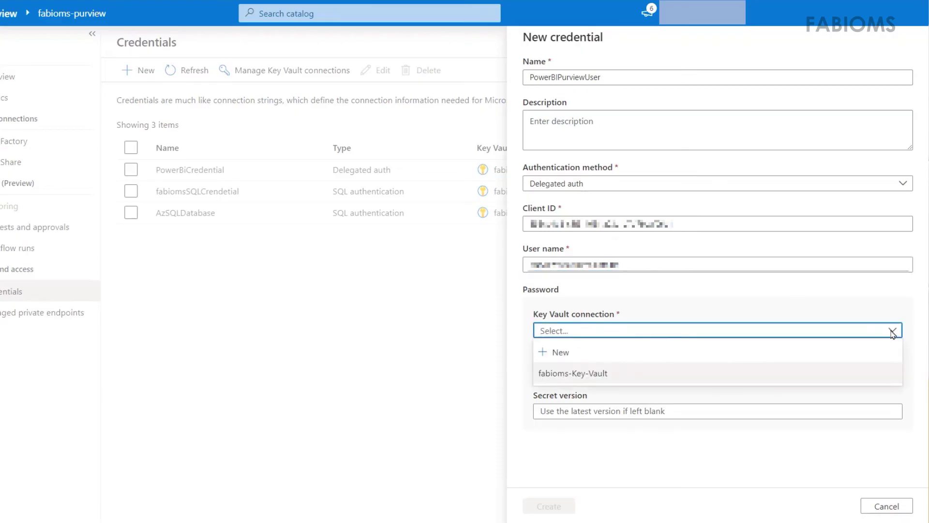
click(584, 378)
click(617, 371)
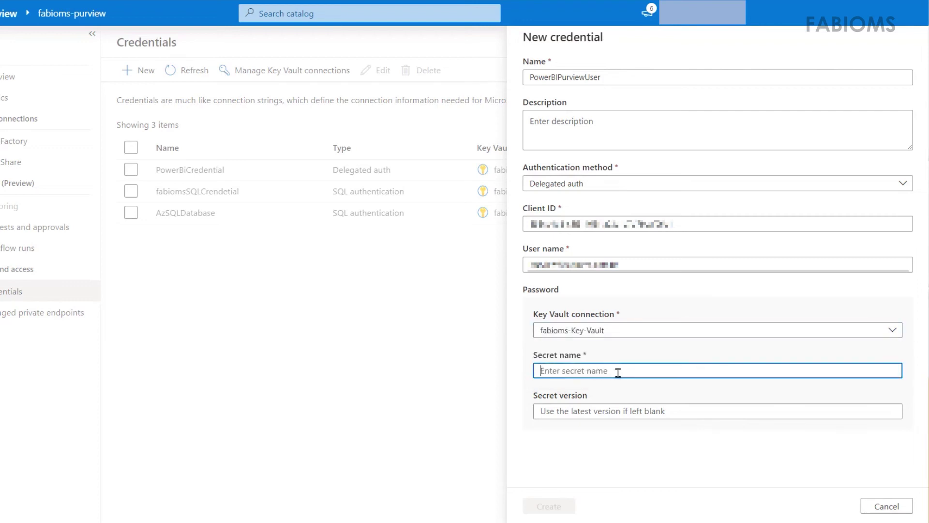
text(pur)
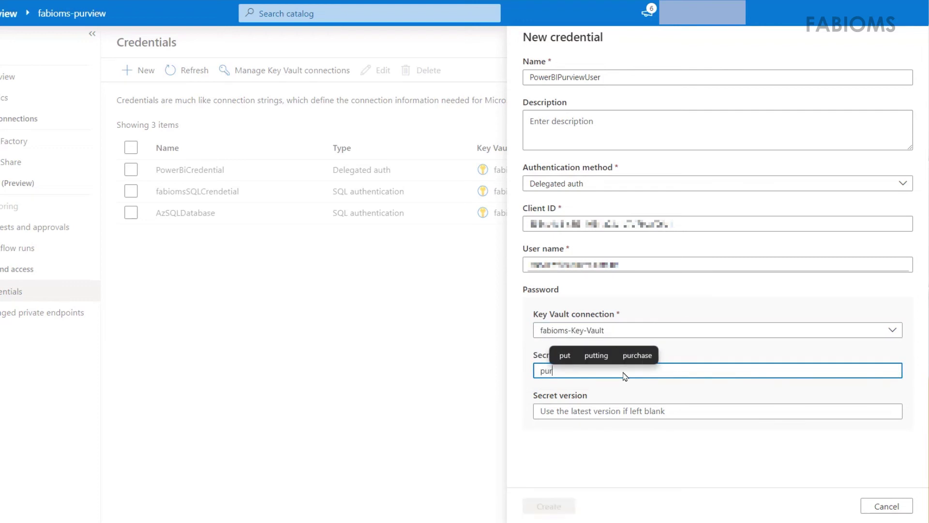
text(viewscan)
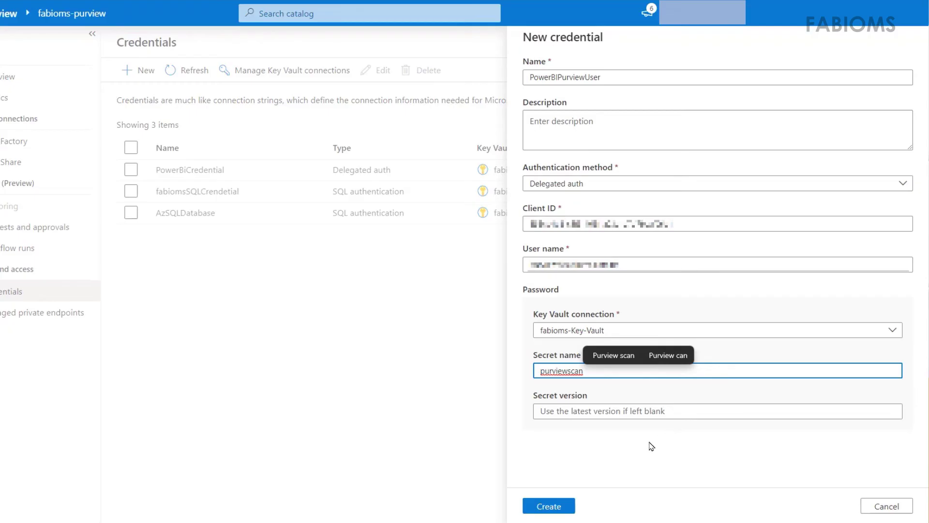
click(560, 507)
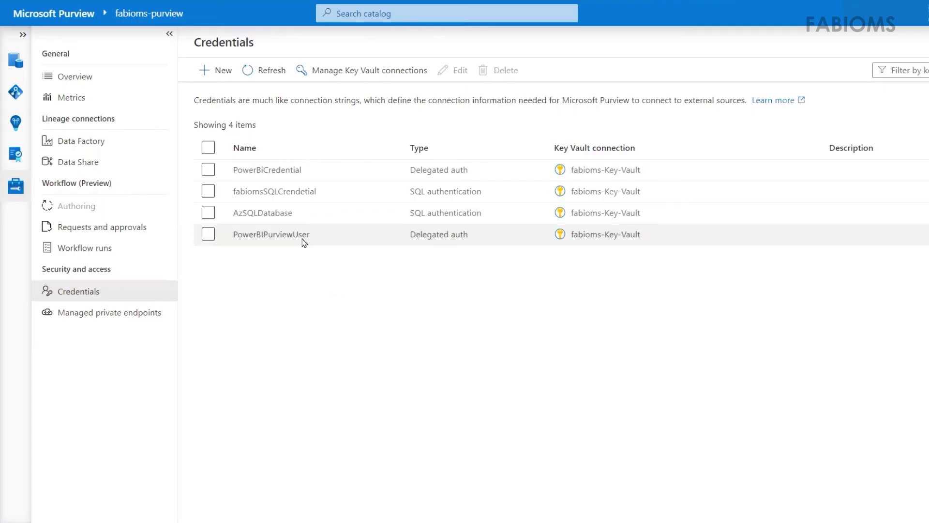
Open the PowerBI-IPR source from Data Map Sources and start a new scan
click(16, 92)
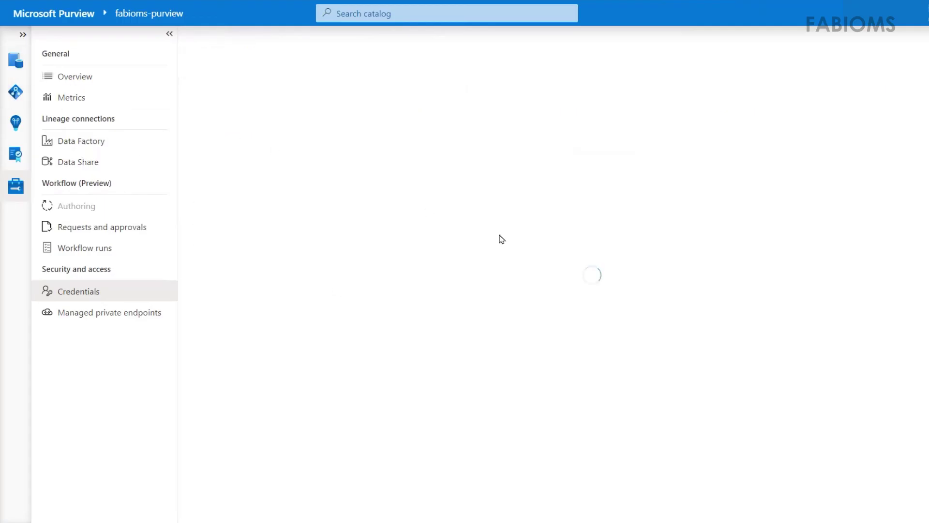
scroll(626, 300, down, 2)
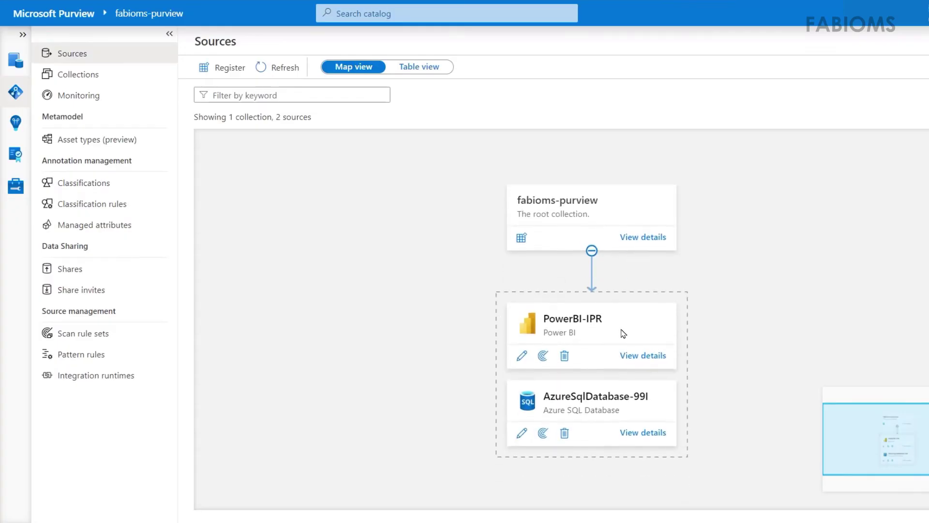
click(651, 355)
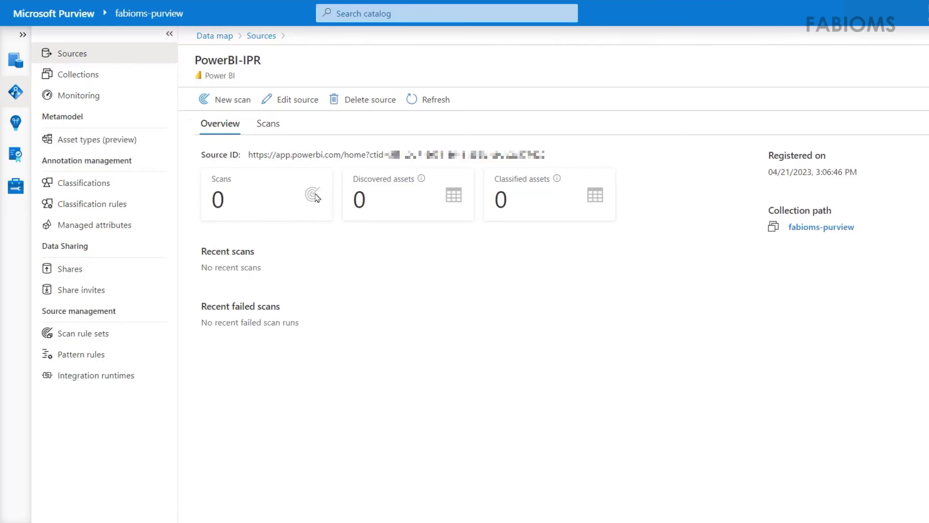
click(230, 103)
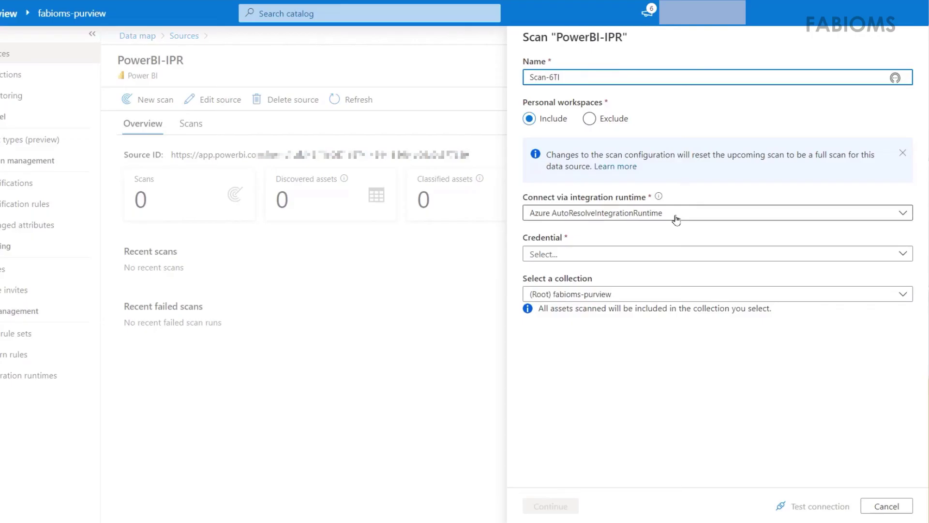
Select the PowerBIPurviewUser credential, test the connection successfully and continue
click(635, 255)
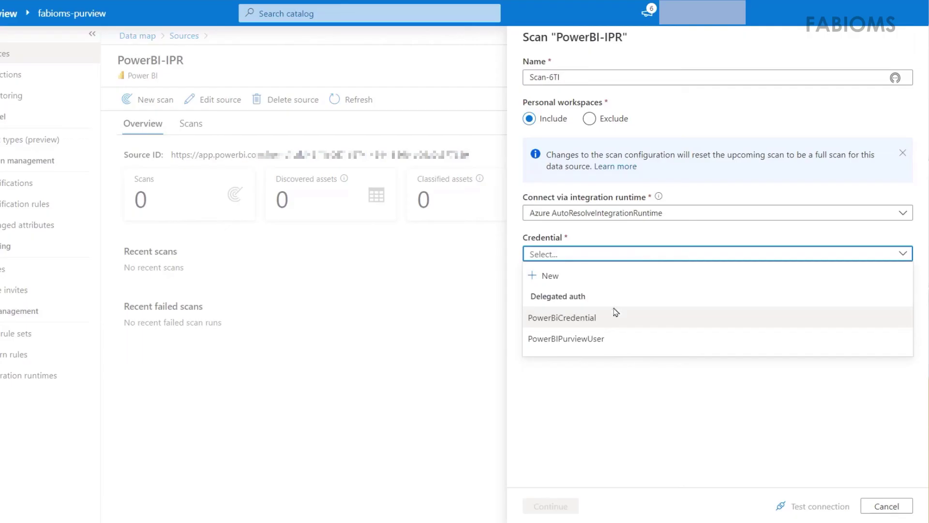
click(567, 339)
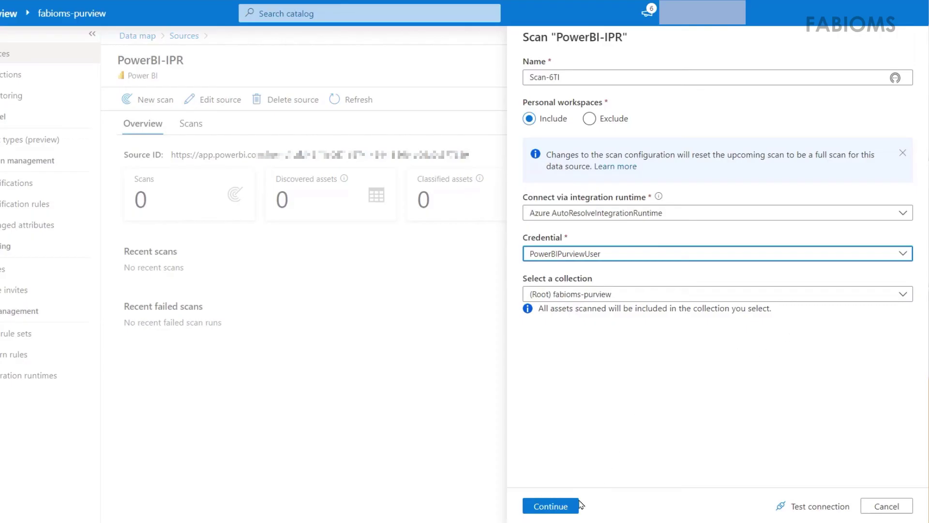
click(560, 507)
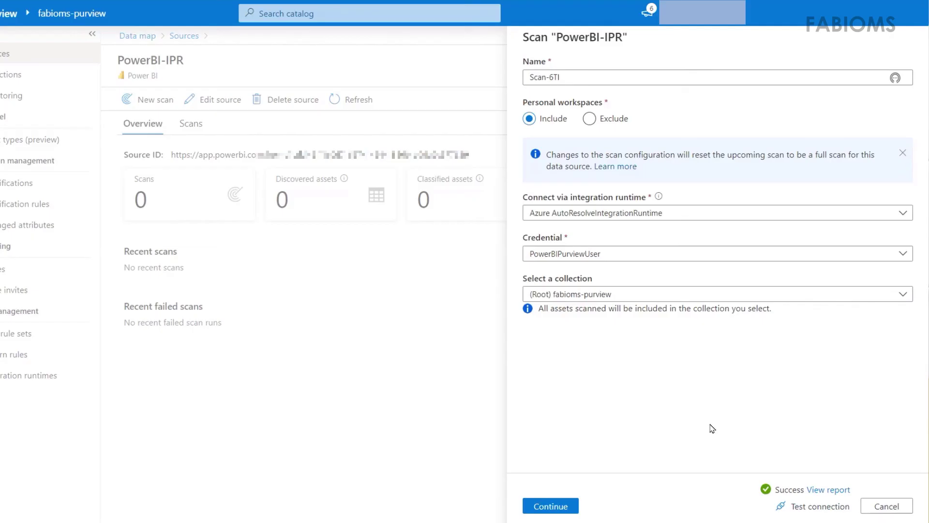
click(551, 506)
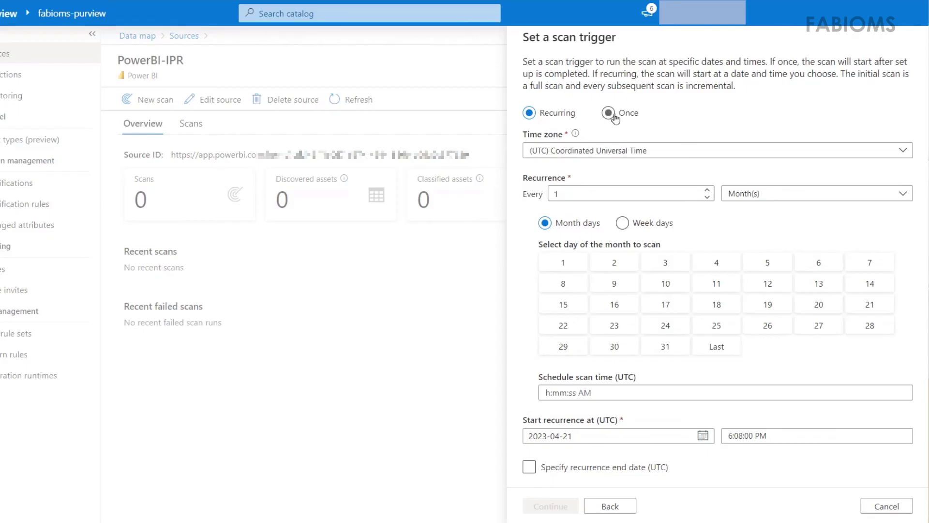
Set Scan-6TI to run once, save and run it, then view its run history
click(609, 114)
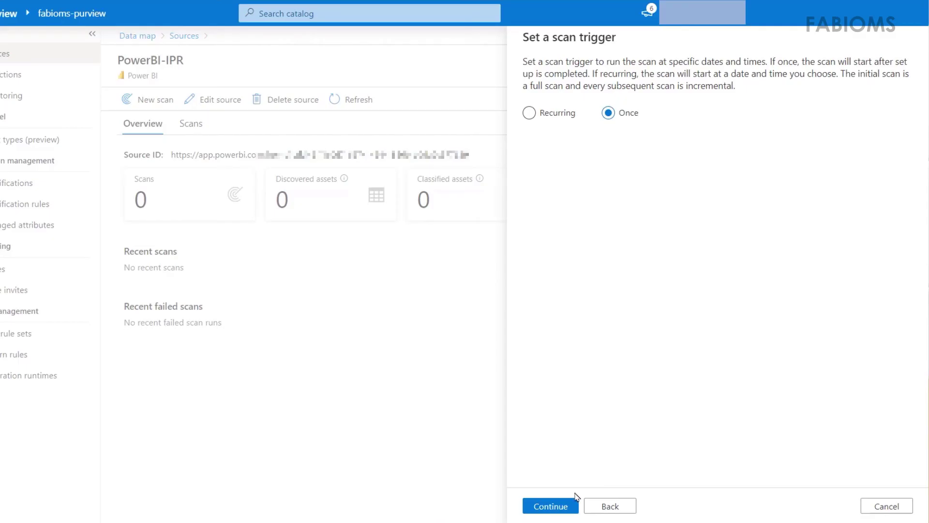
click(550, 507)
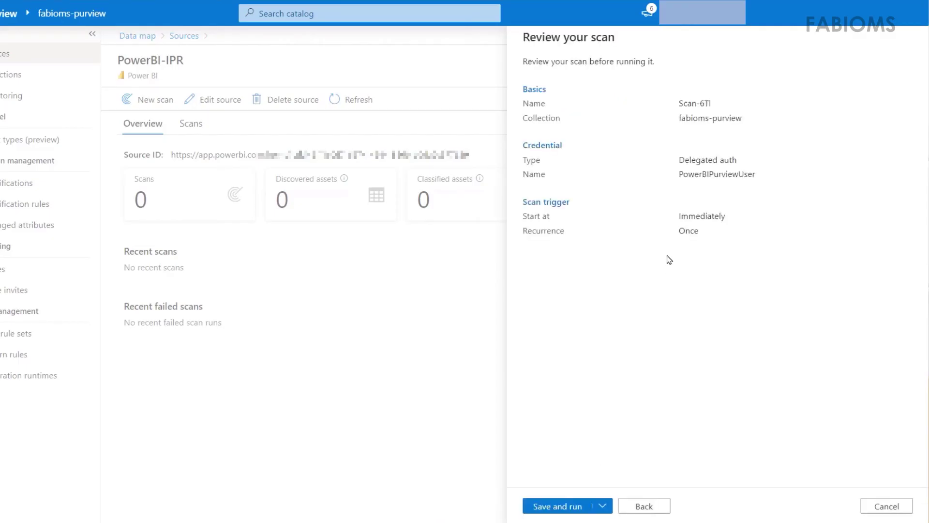
click(561, 505)
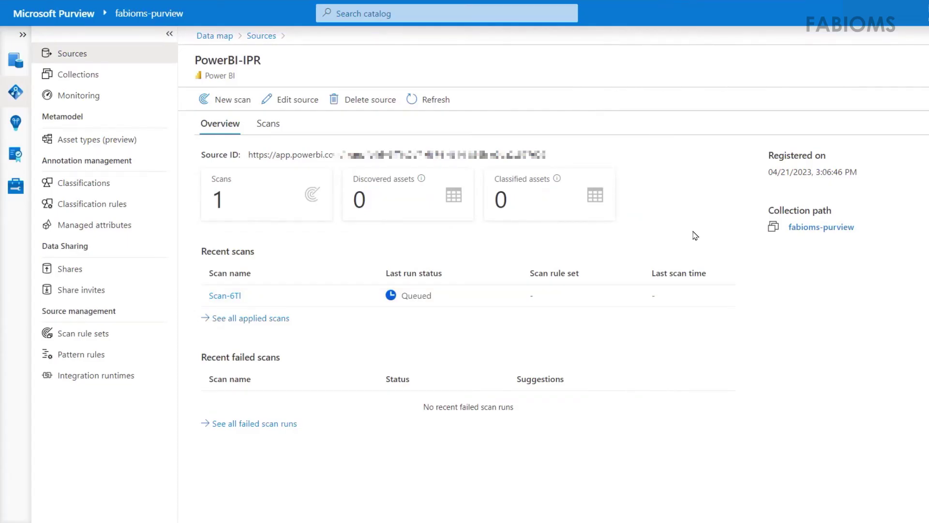
click(224, 296)
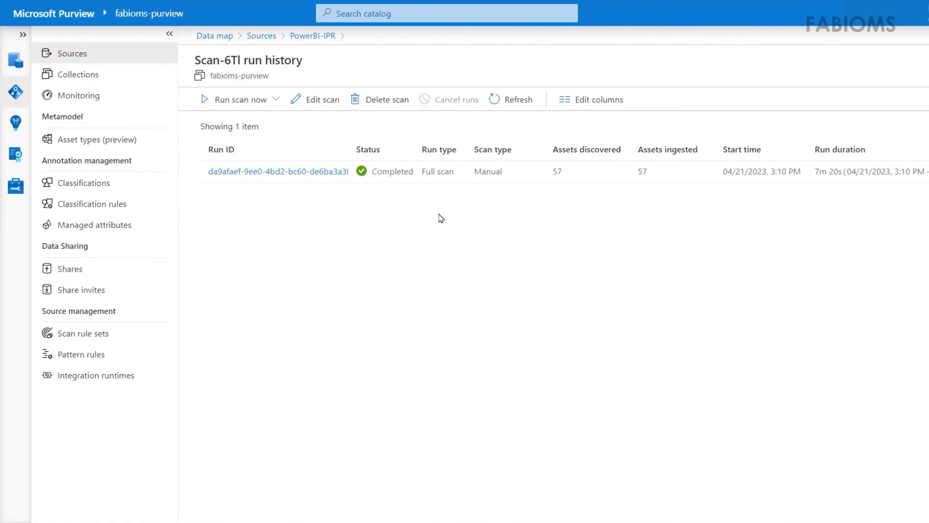
Highlight the run's 57 discovered assets, 57 ingested assets and run duration
double_click(555, 173)
click(680, 188)
double_click(645, 174)
double_click(819, 172)
triple_click(853, 177)
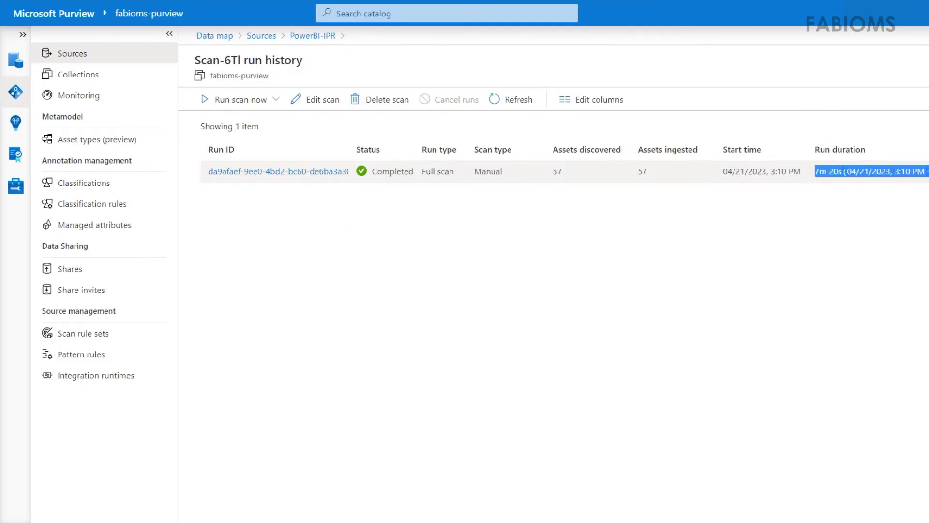
click(499, 217)
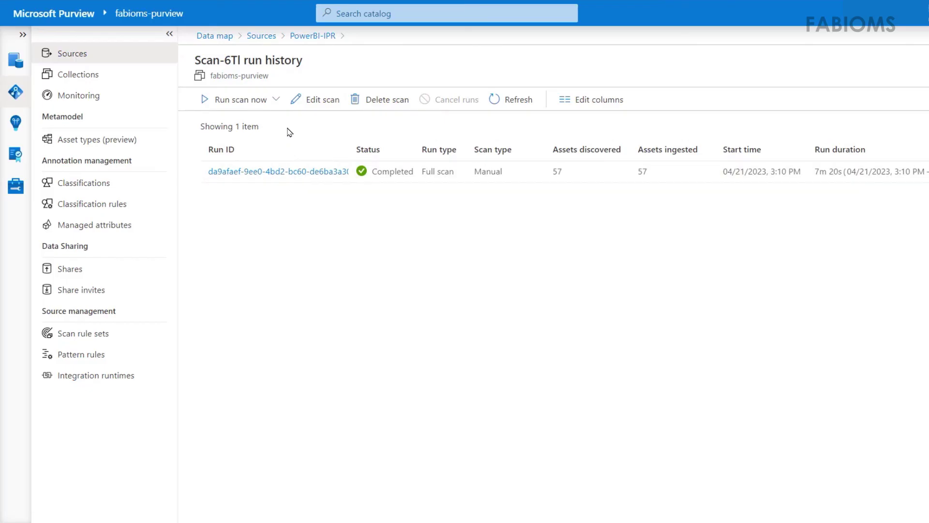
Check the rerun options, return to PowerBI-IPR overview, and go to the data catalog
click(277, 100)
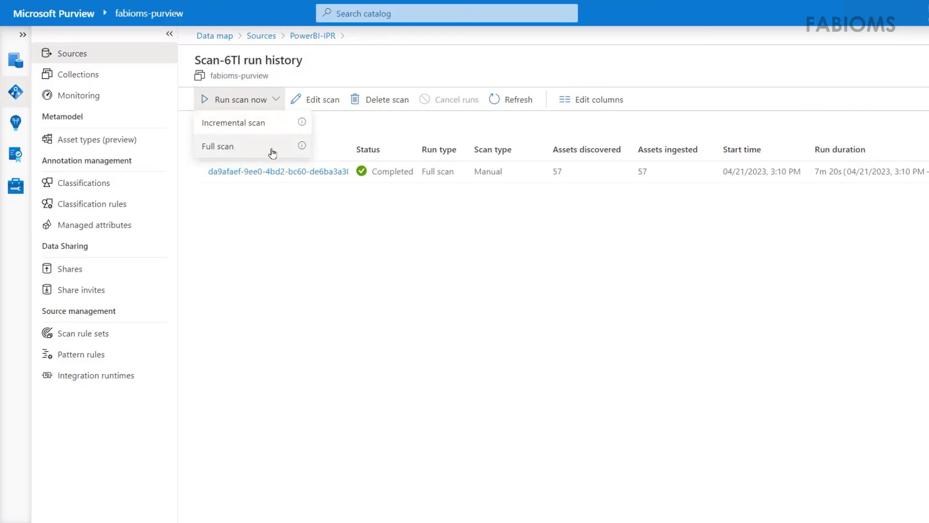
click(313, 36)
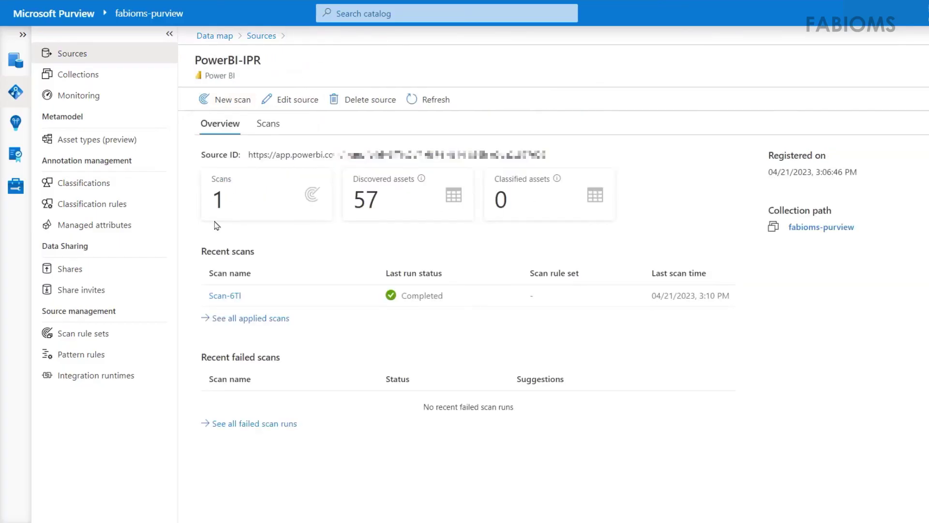
click(16, 60)
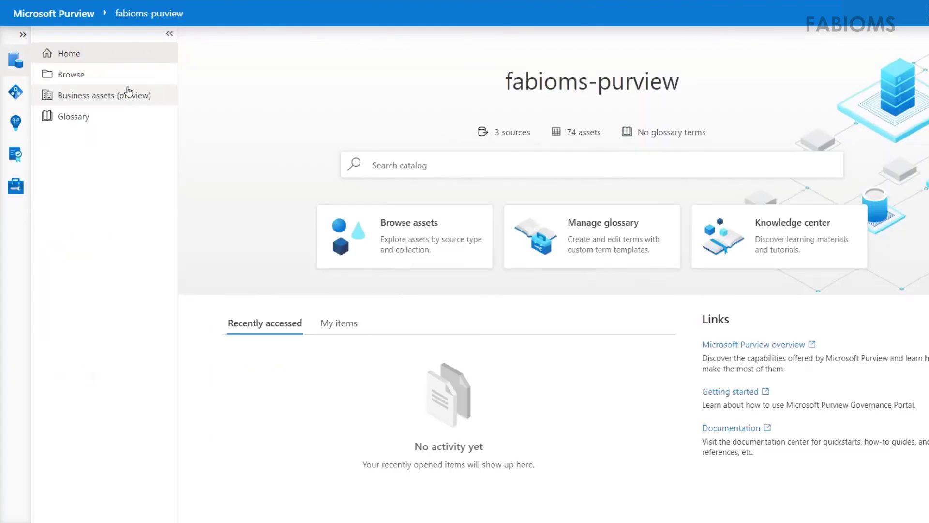
Browse the catalog by source type to the Power BI DataAnalytics workspace's assets
click(62, 73)
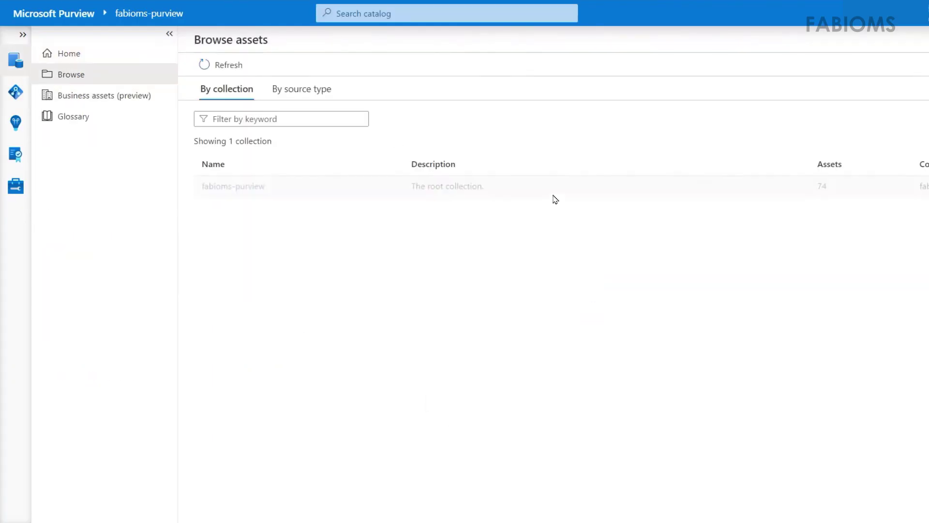
click(306, 93)
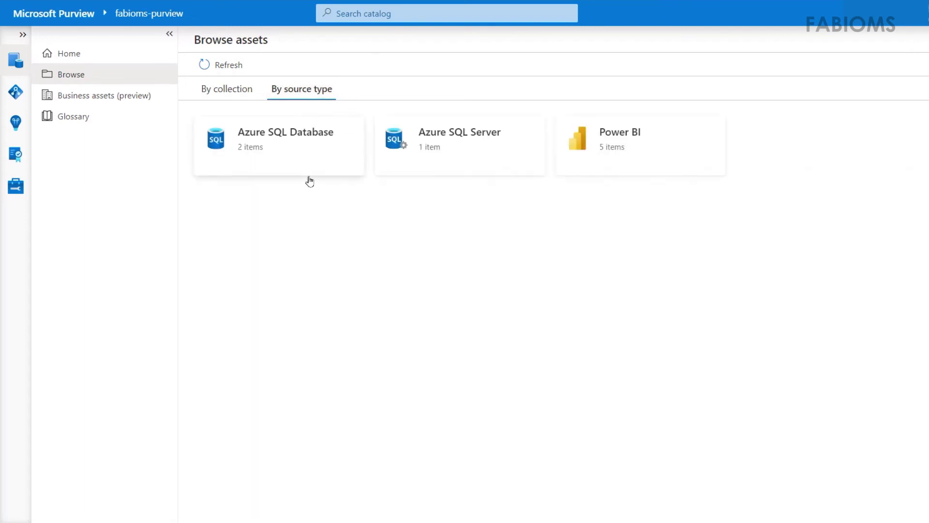
click(655, 145)
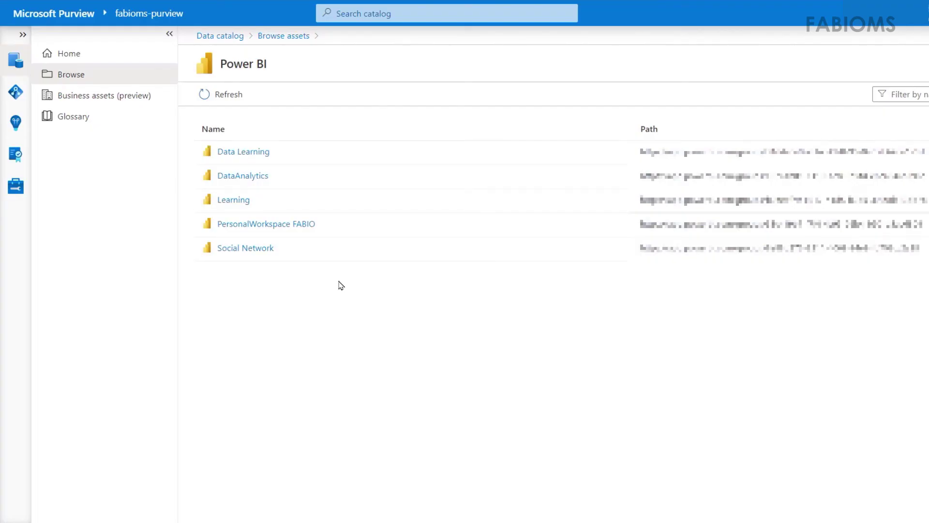
click(258, 177)
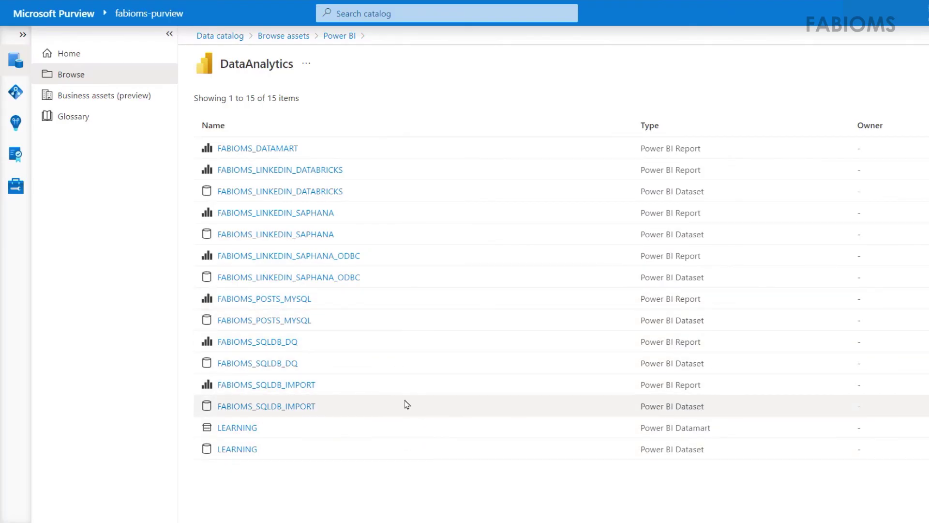
Show the FABIOMS_SQLDB_IMPORT dataset's lineage, fed by SUP_IES_2019 and feeding its report
click(290, 405)
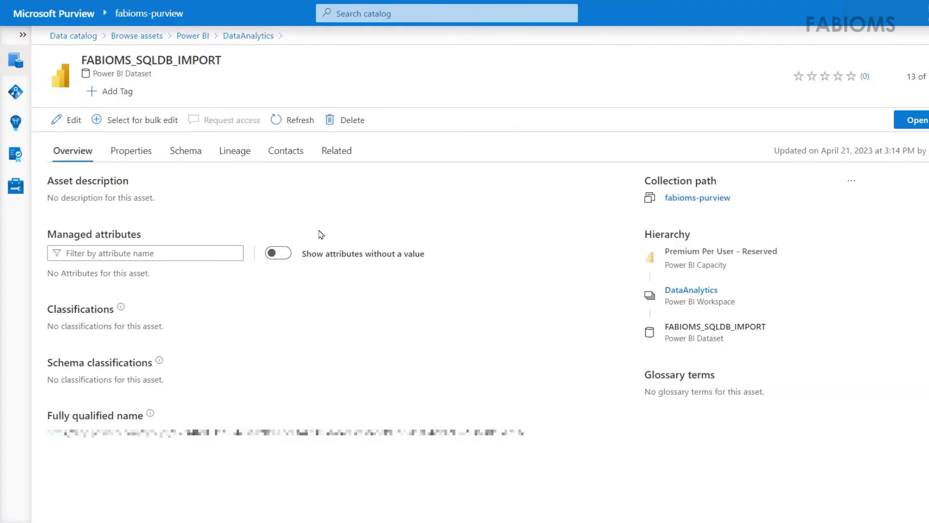
click(236, 151)
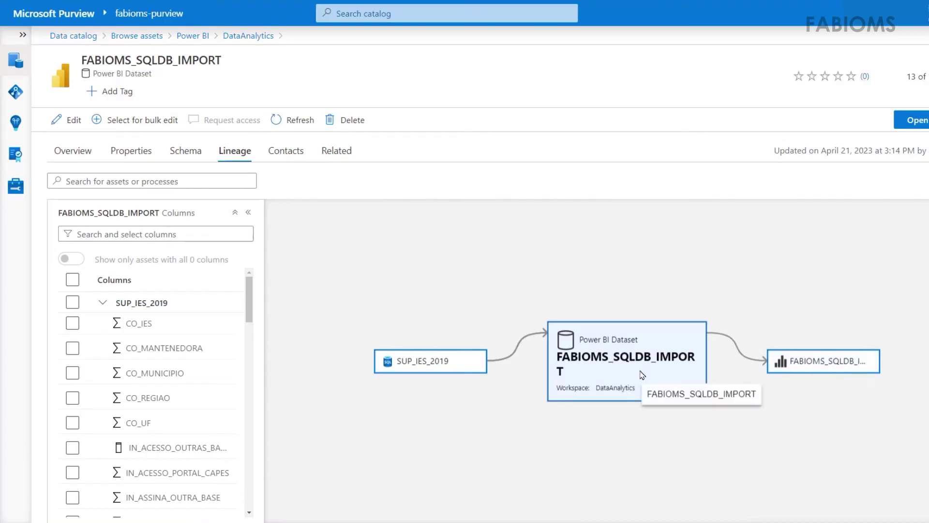
mouse_move(437, 371)
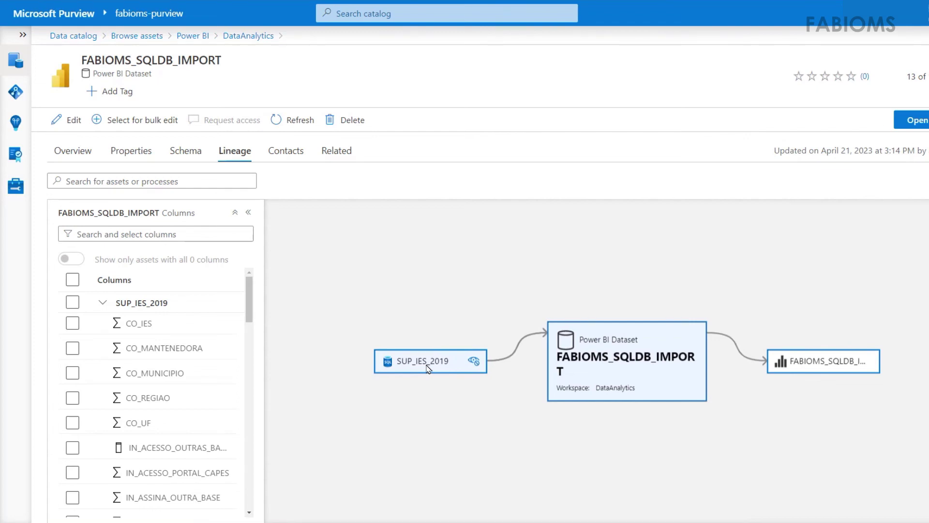